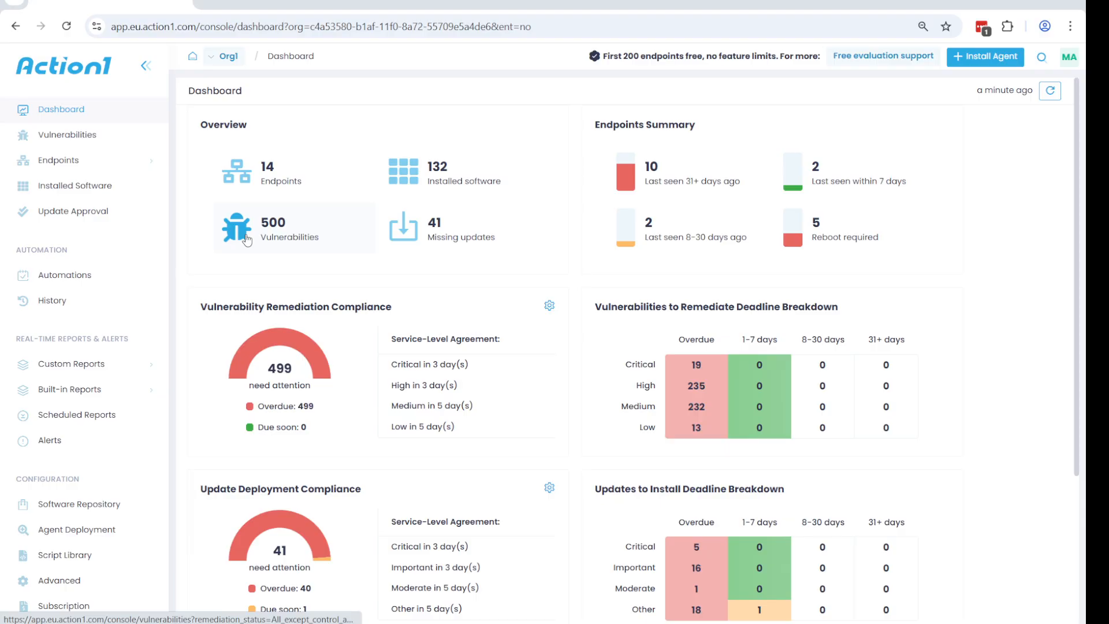
Step: Examine the dashboard's vulnerability remediation compliance figures and the vulnerability service-level agreement settings
{"action": "left_click", "coordinate": [288, 251]}
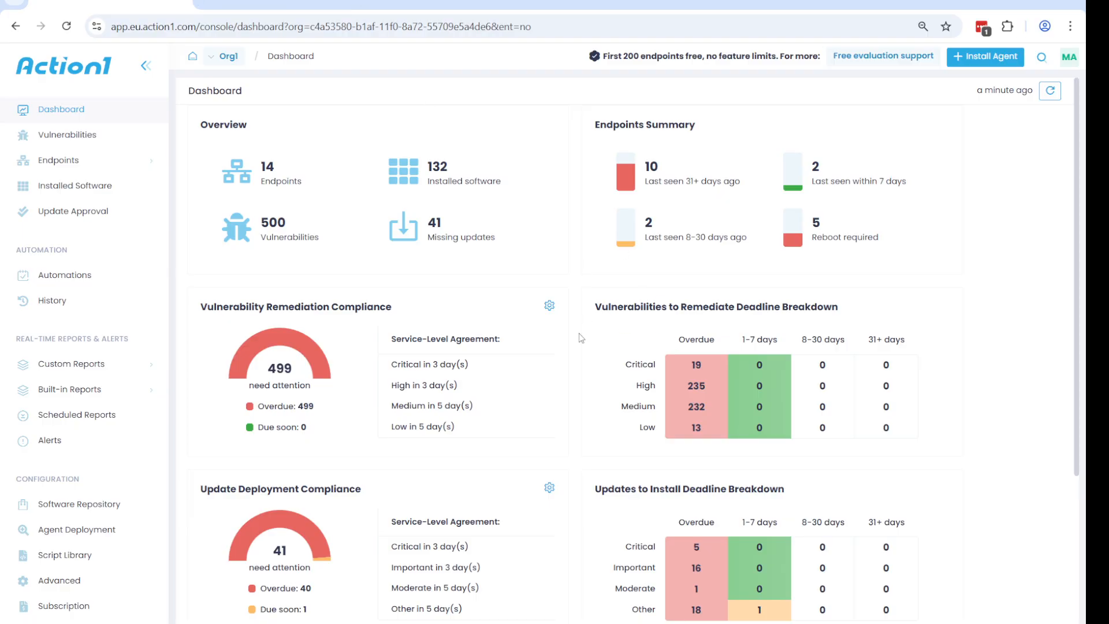
{"action": "scroll", "coordinate": [582, 338], "scroll_direction": "down", "scroll_amount": 2}
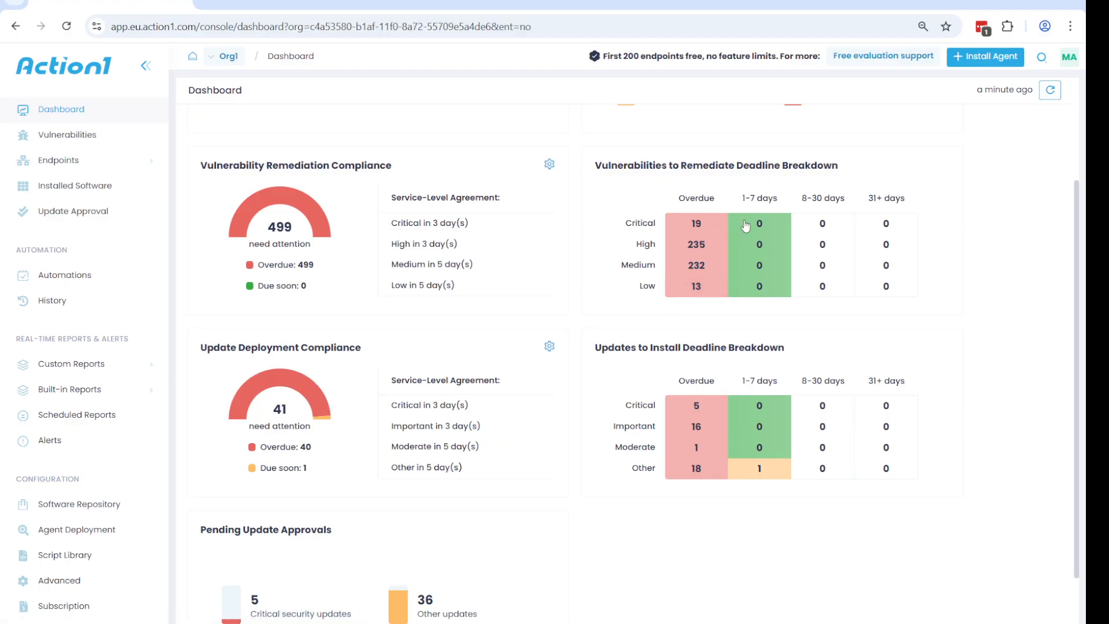
{"action": "double_click", "coordinate": [693, 198]}
{"action": "left_click", "coordinate": [690, 200]}
{"action": "double_click", "coordinate": [690, 199]}
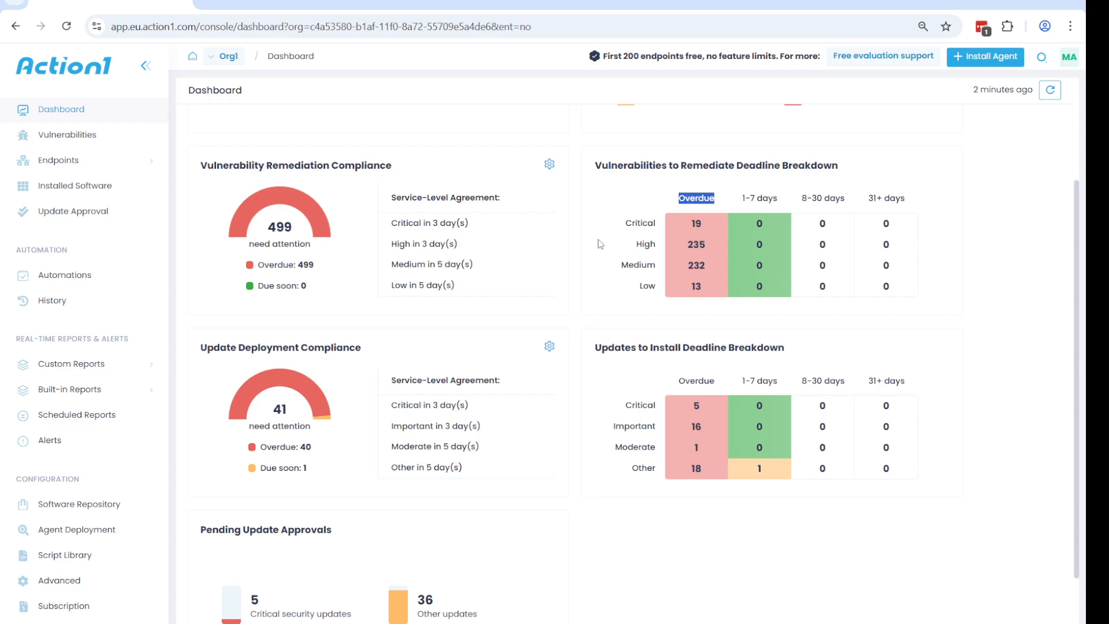
{"action": "triple_click", "coordinate": [437, 199]}
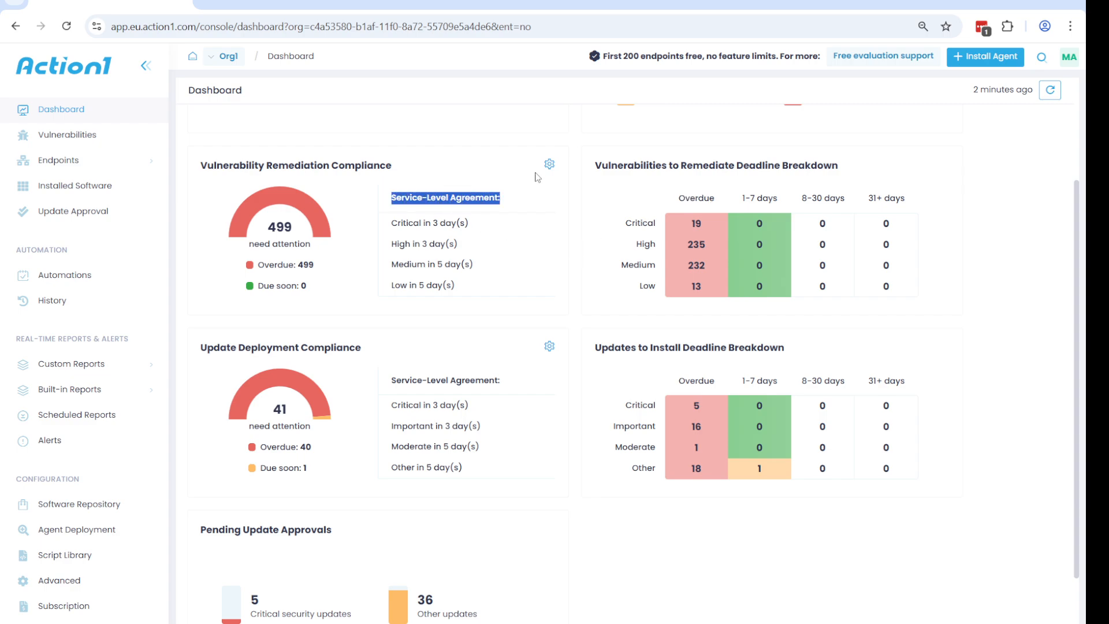
{"action": "left_click", "coordinate": [549, 164]}
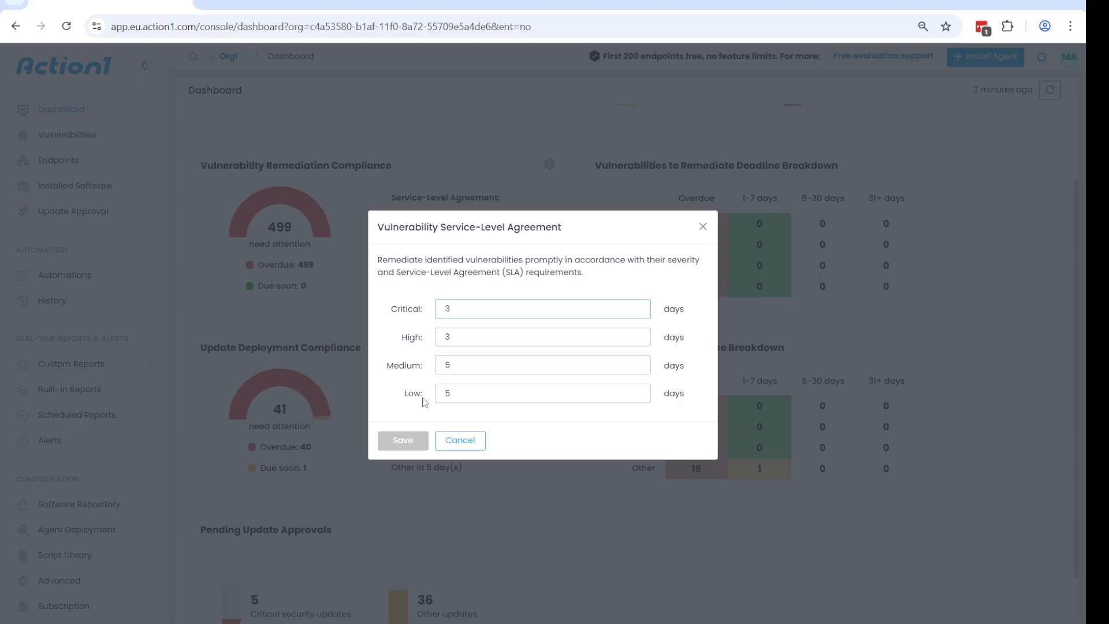
{"action": "left_click", "coordinate": [454, 441]}
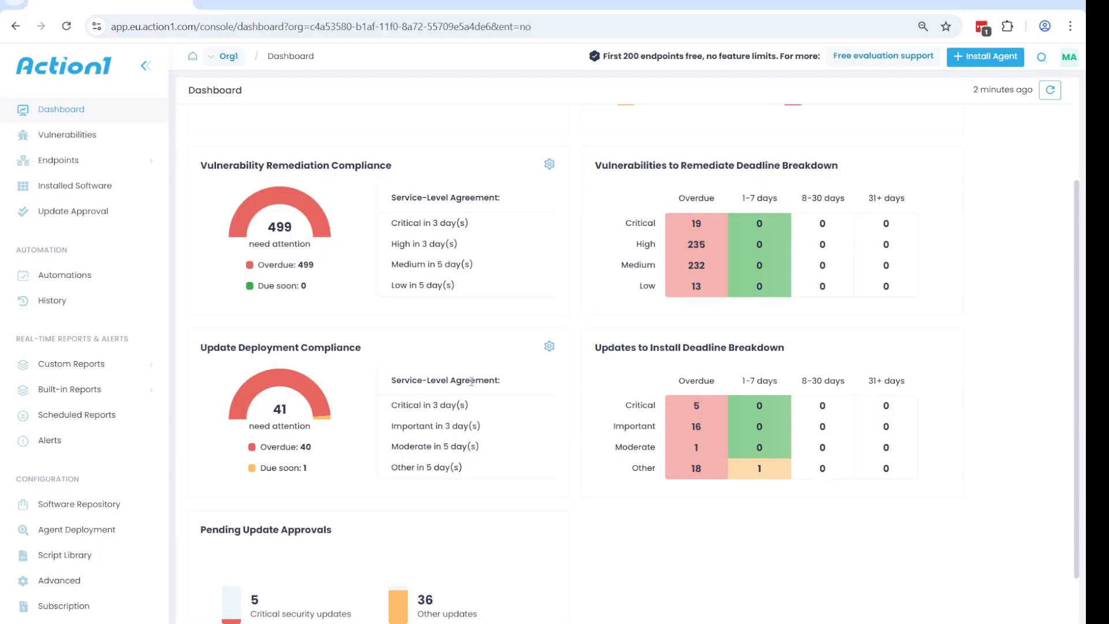
Step: Open the overdue critical vulnerabilities in a new tab, review the list, and return to the dashboard
{"action": "right_click", "coordinate": [699, 229]}
{"action": "left_click", "coordinate": [737, 240]}
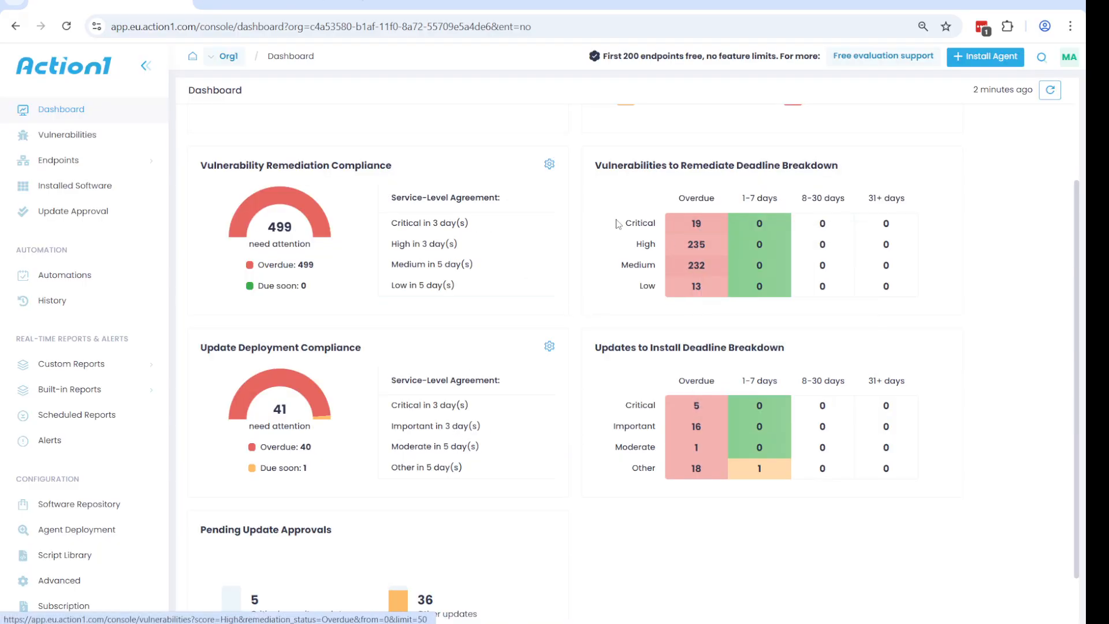
{"action": "left_click", "coordinate": [294, 6]}
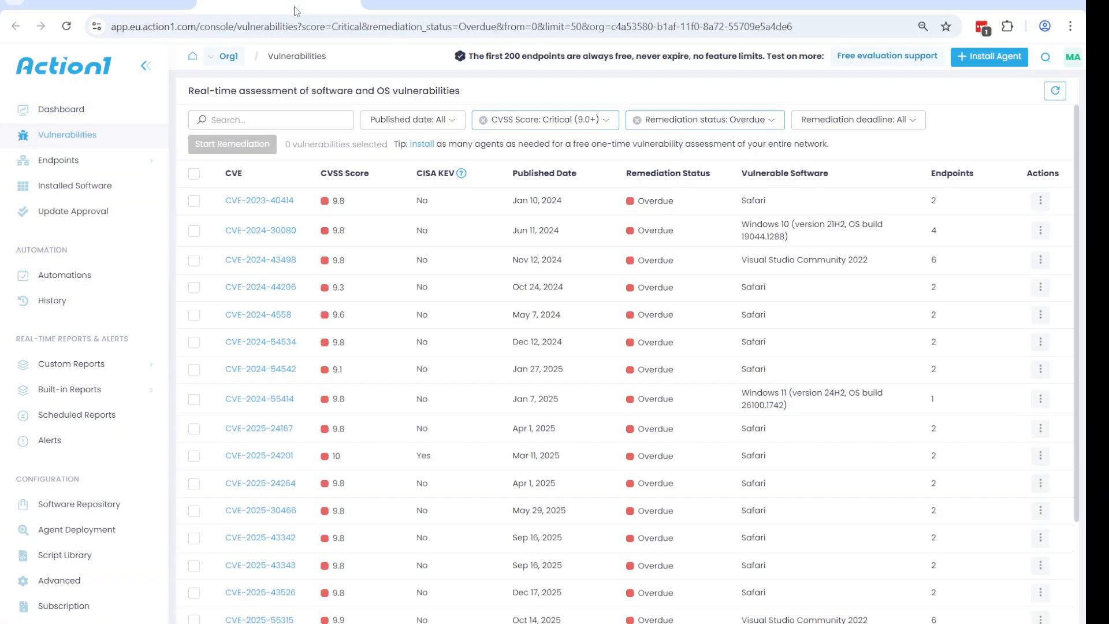
{"action": "left_click", "coordinate": [354, 4]}
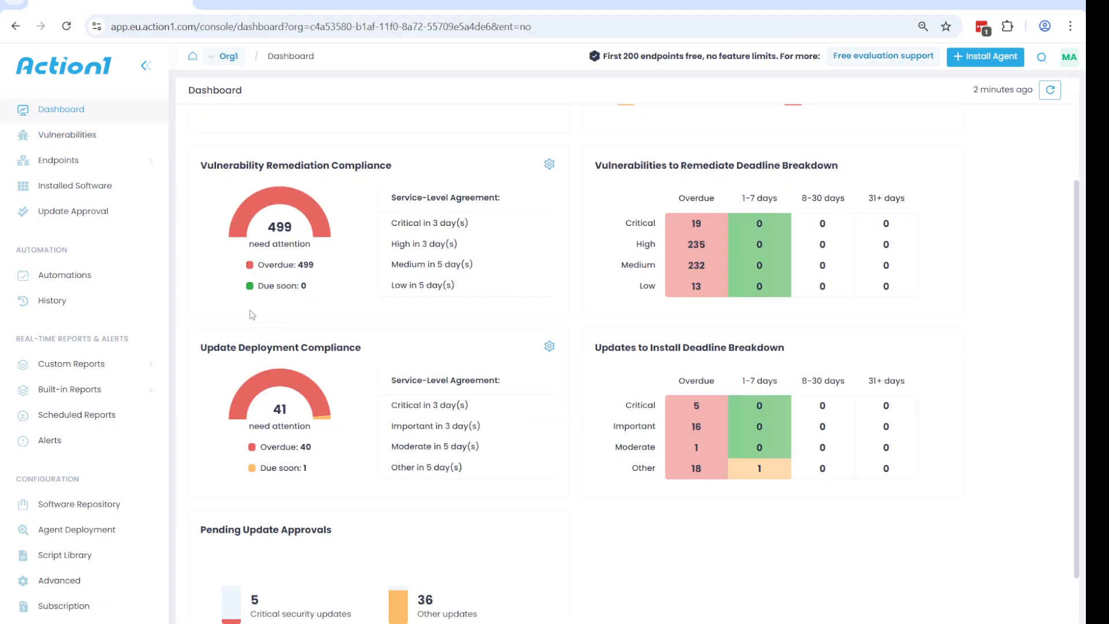
Step: Start a new Deploy Updates automation
{"action": "left_click", "coordinate": [85, 284]}
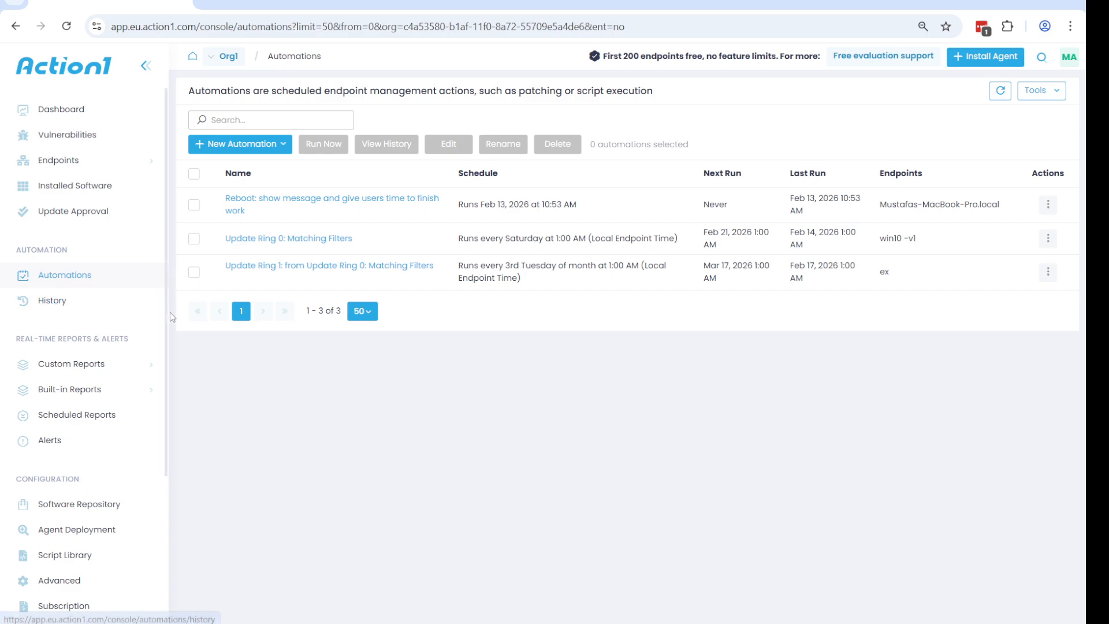
{"action": "left_click", "coordinate": [242, 148]}
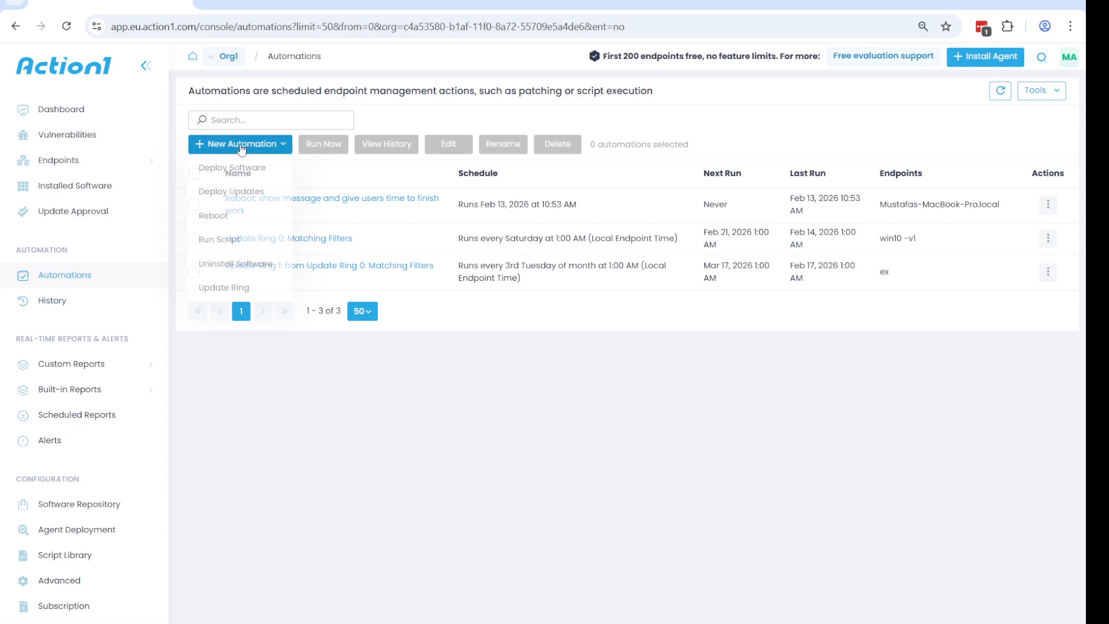
{"action": "left_click", "coordinate": [244, 195]}
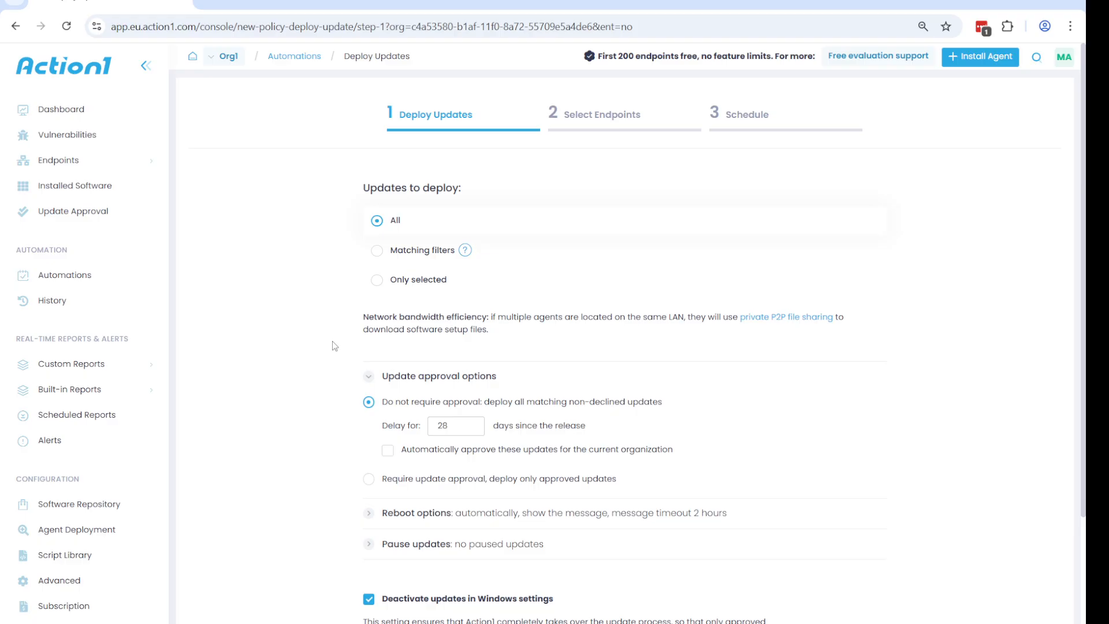
{"action": "scroll", "coordinate": [333, 345], "scroll_direction": "down", "scroll_amount": 2}
{"action": "scroll", "coordinate": [333, 345], "scroll_direction": "up", "scroll_amount": 1}
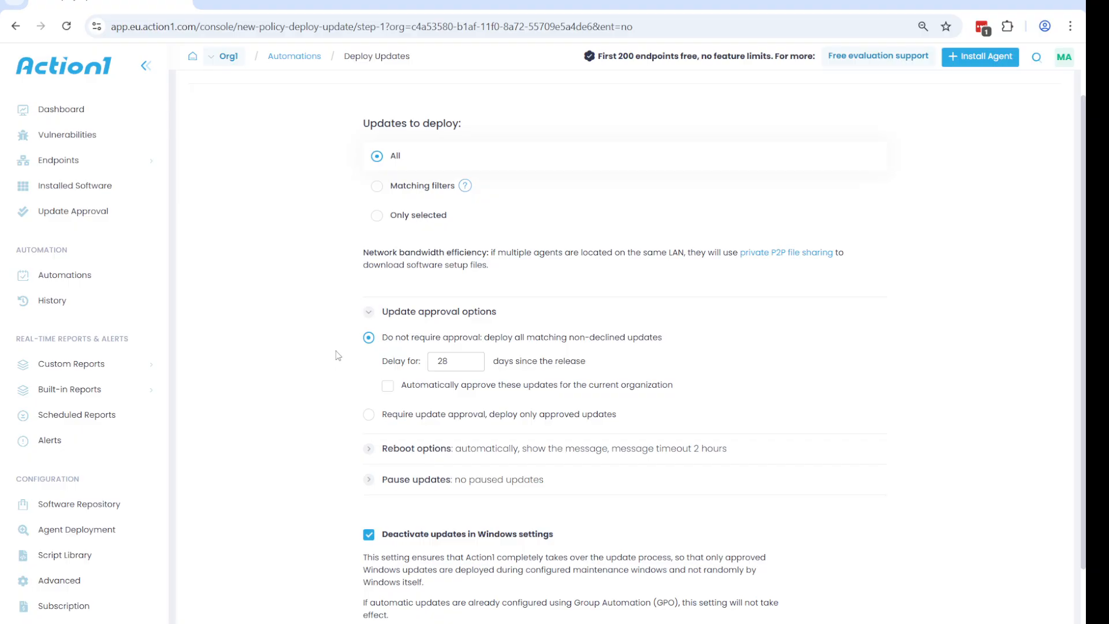
Step: Deploy only matching updates, adding an update severities filter that includes Critical and Important
{"action": "left_click", "coordinate": [377, 186]}
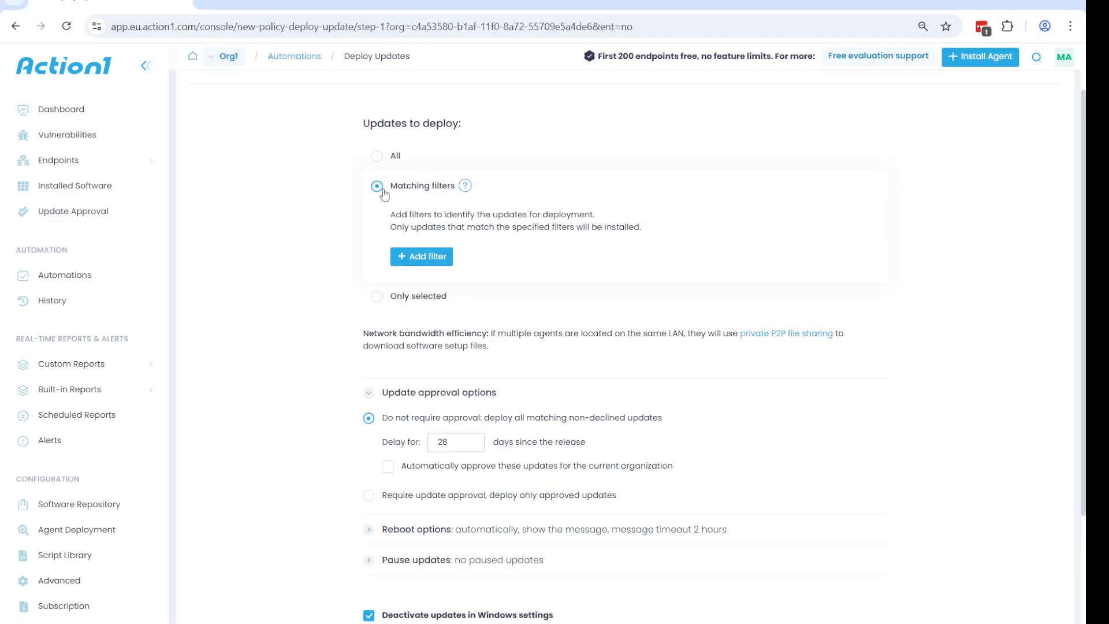
{"action": "left_click", "coordinate": [428, 257]}
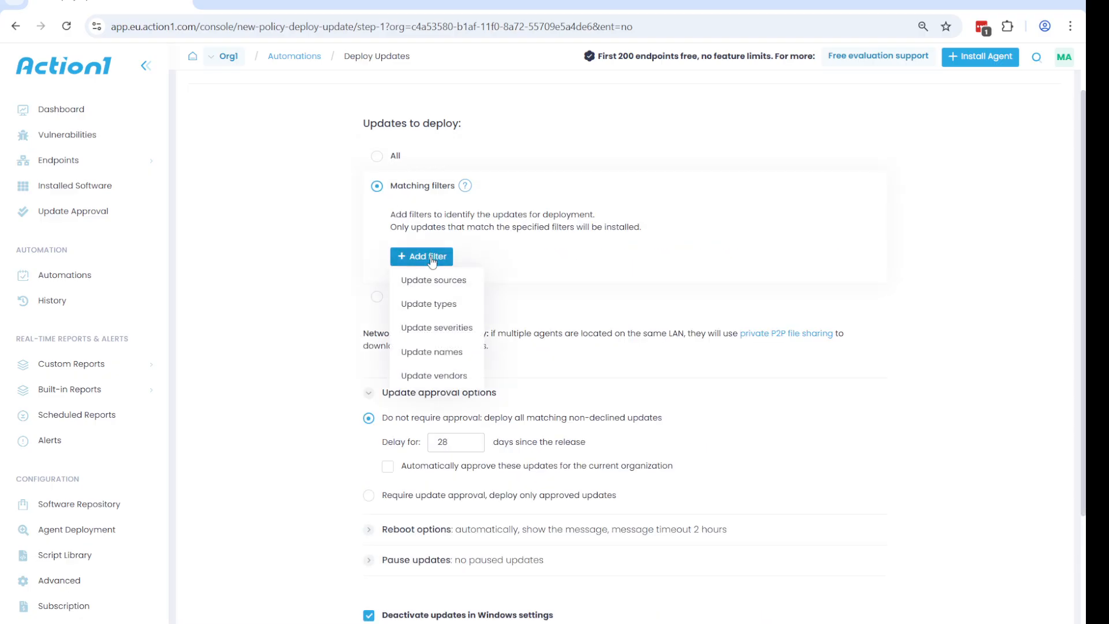
{"action": "left_click", "coordinate": [455, 329]}
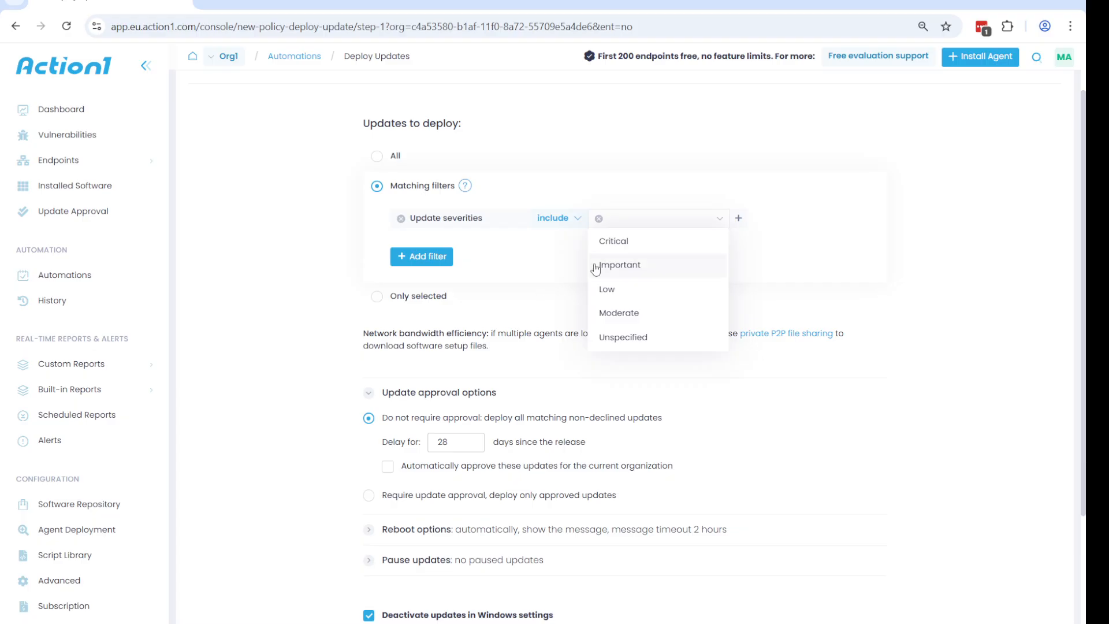
{"action": "left_click", "coordinate": [638, 247]}
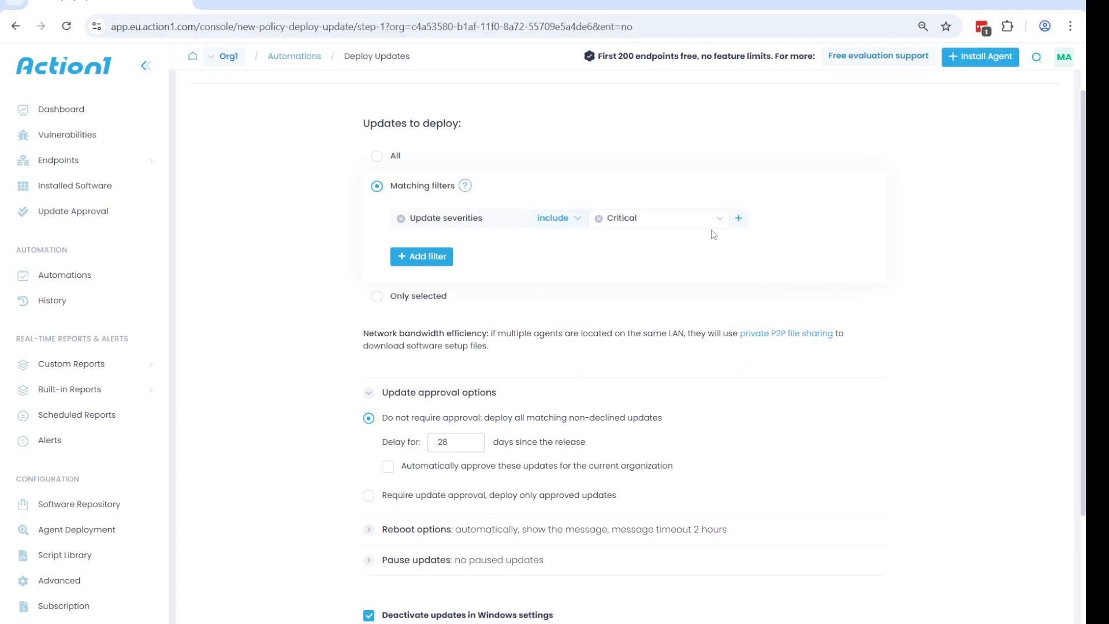
{"action": "left_click", "coordinate": [739, 218]}
{"action": "left_click", "coordinate": [739, 244]}
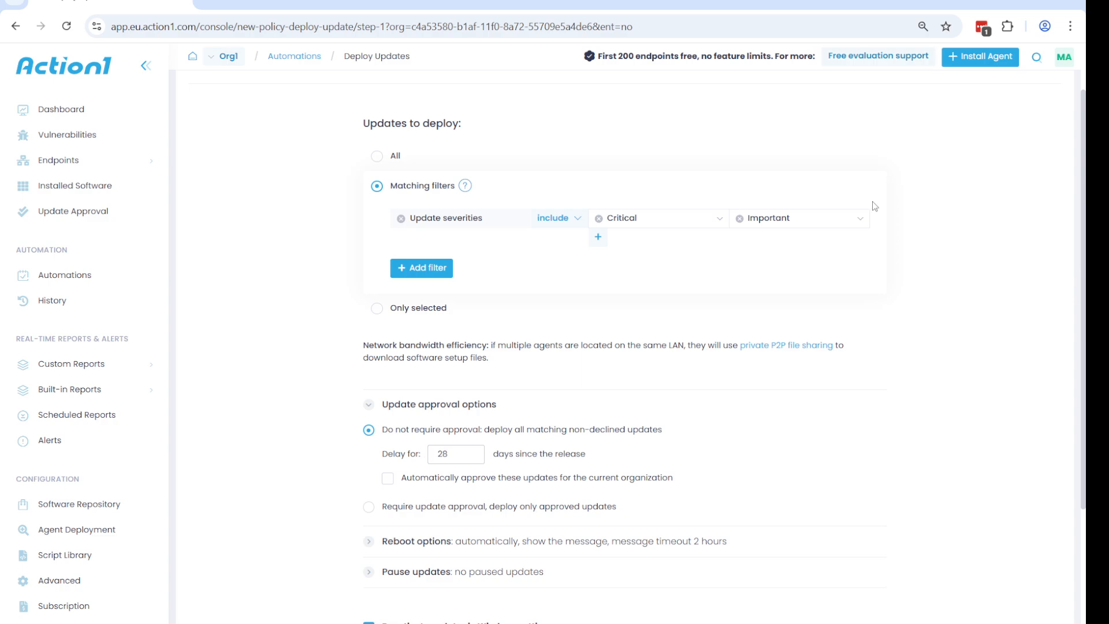
{"action": "left_click", "coordinate": [863, 219]}
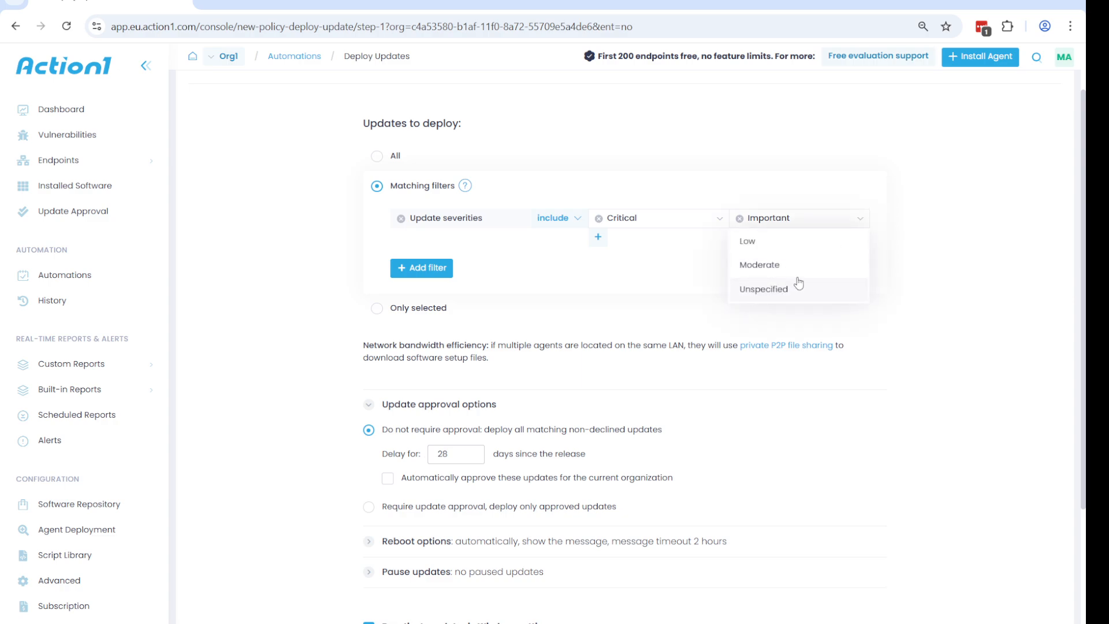
{"action": "left_click", "coordinate": [946, 320]}
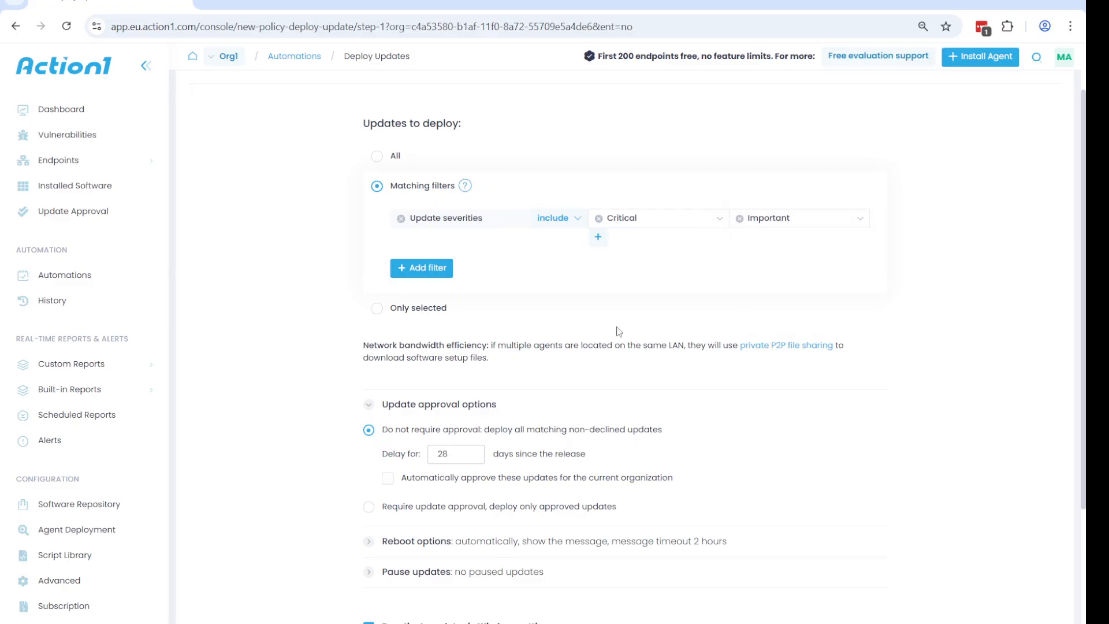
Step: Add an update sources filter that includes Applications
{"action": "left_click", "coordinate": [439, 271]}
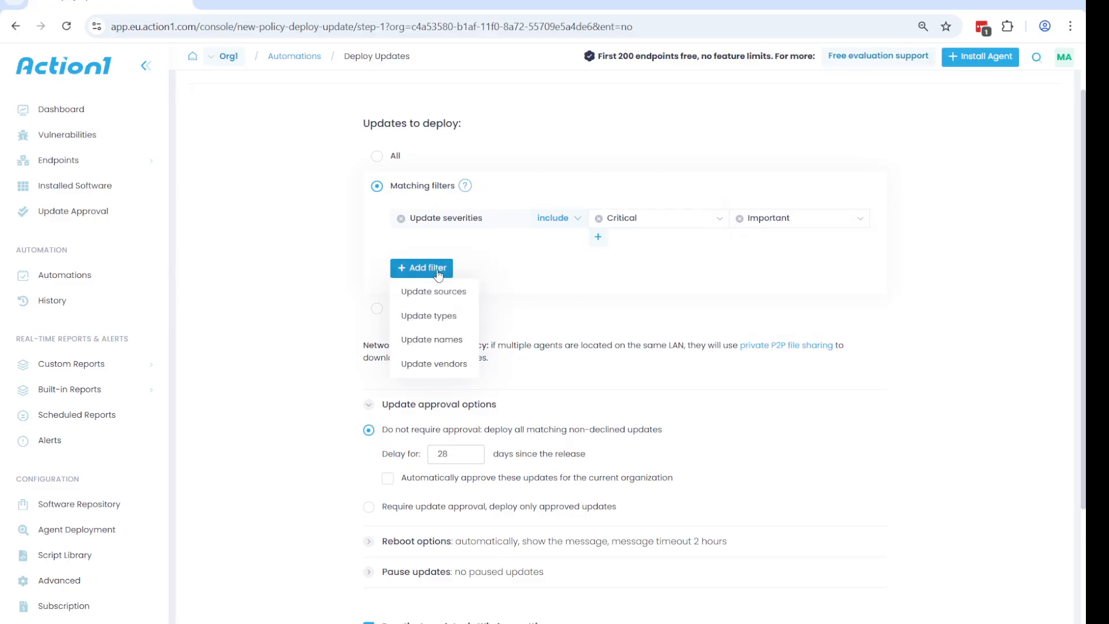
{"action": "left_click", "coordinate": [450, 290]}
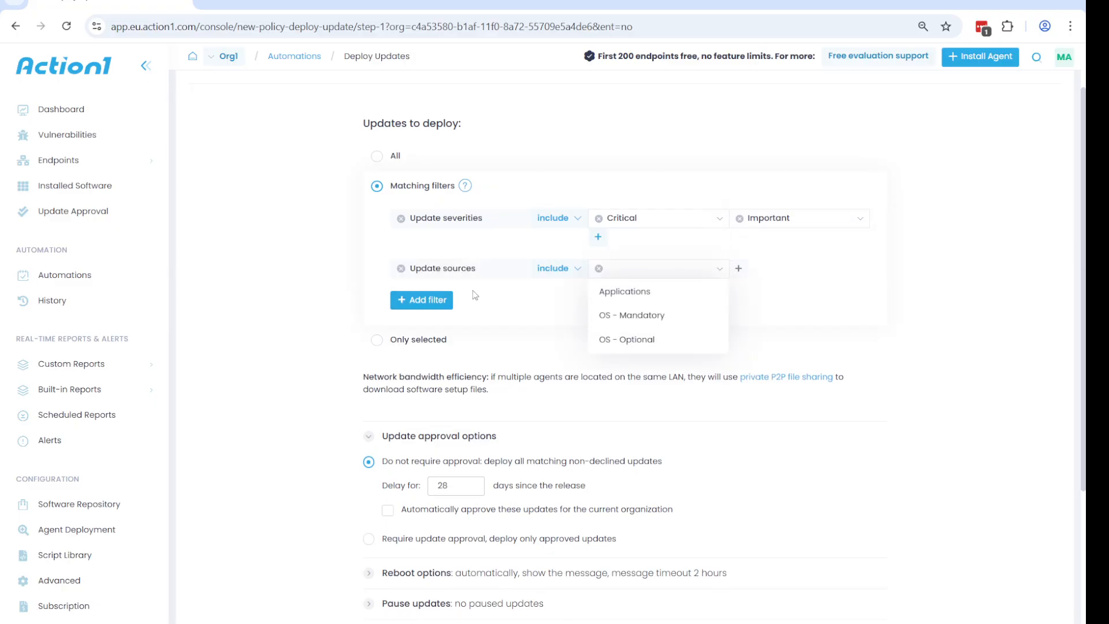
{"action": "left_click", "coordinate": [643, 293]}
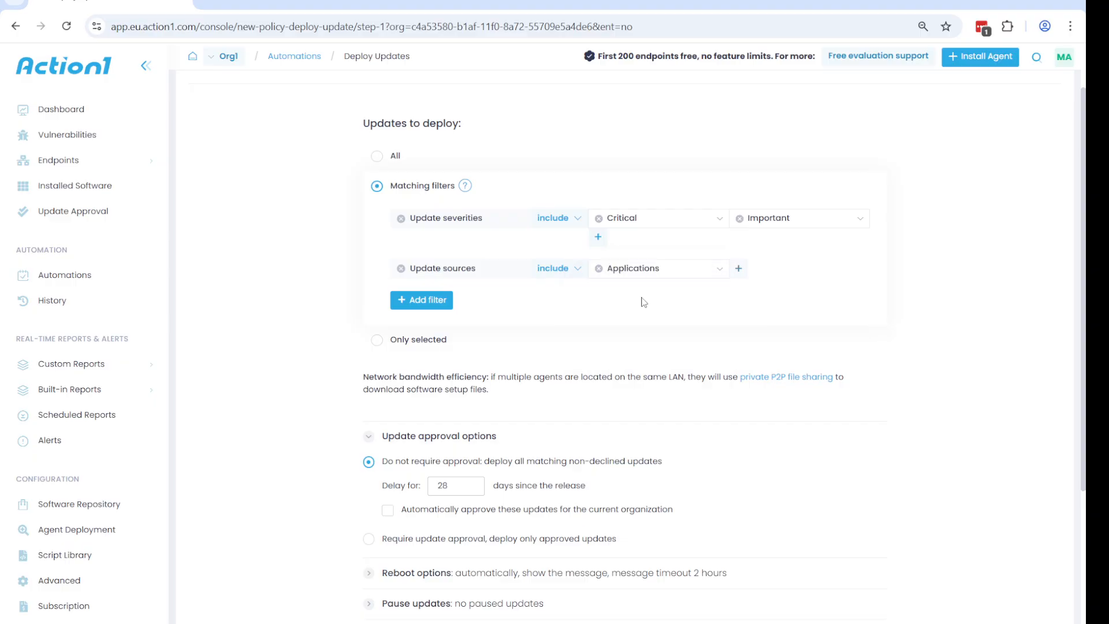
{"action": "left_click", "coordinate": [441, 301]}
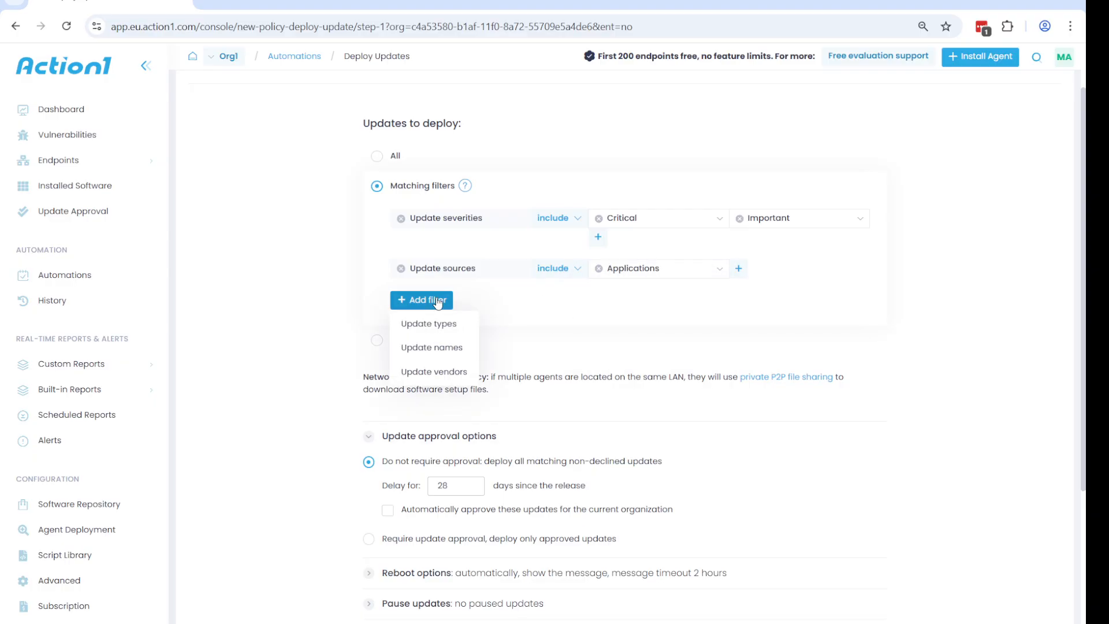
{"action": "left_click", "coordinate": [438, 303]}
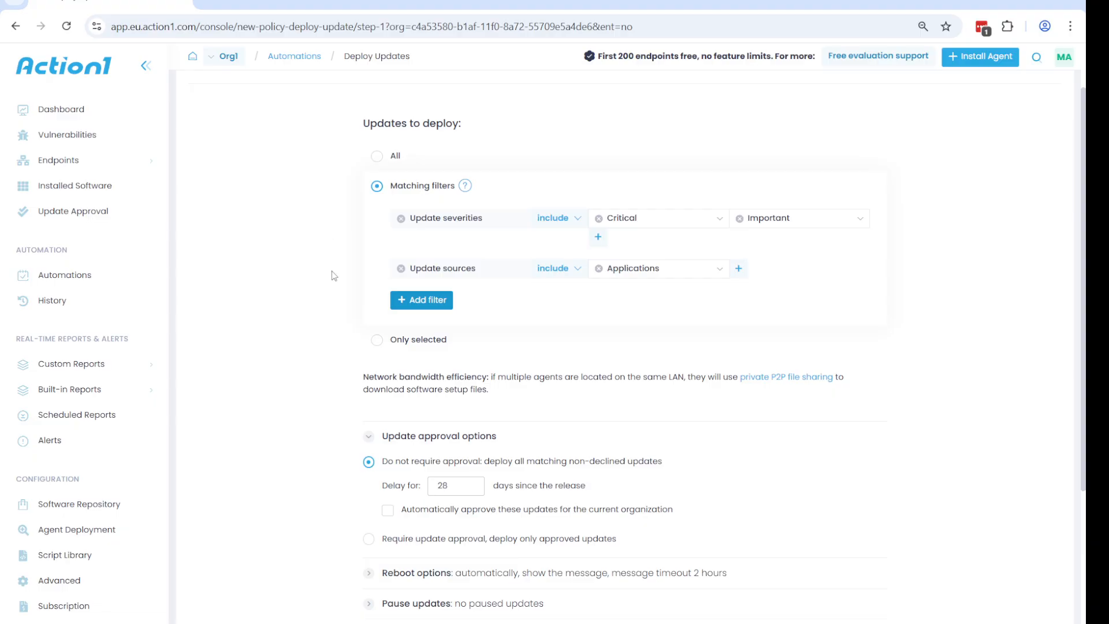
{"action": "scroll", "coordinate": [332, 275], "scroll_direction": "down", "scroll_amount": 3}
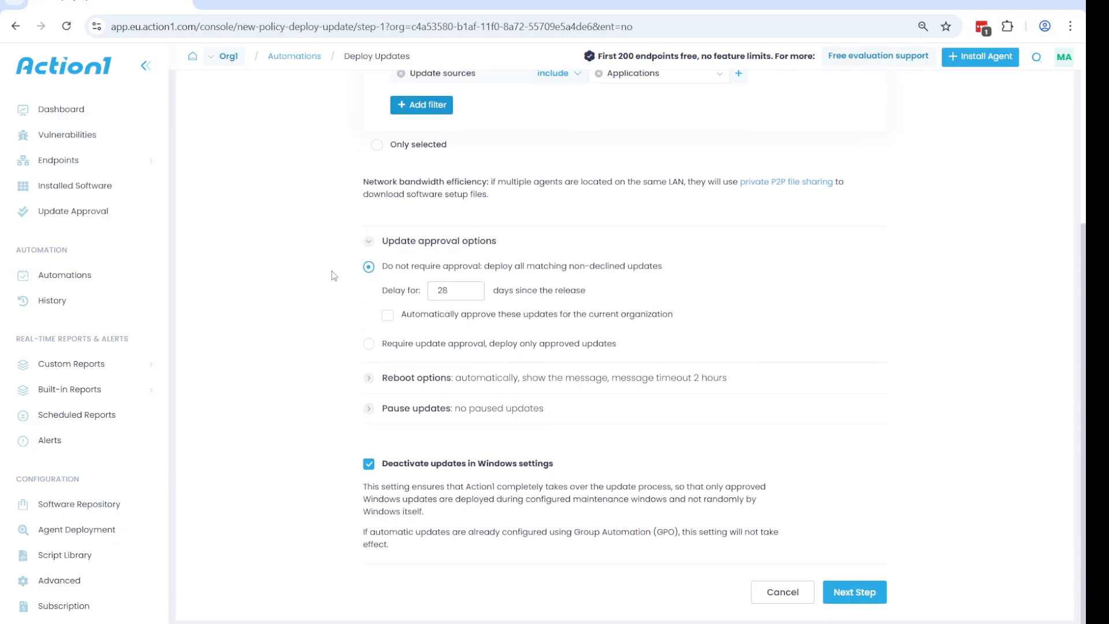
{"action": "scroll", "coordinate": [331, 289], "scroll_direction": "up", "scroll_amount": 4}
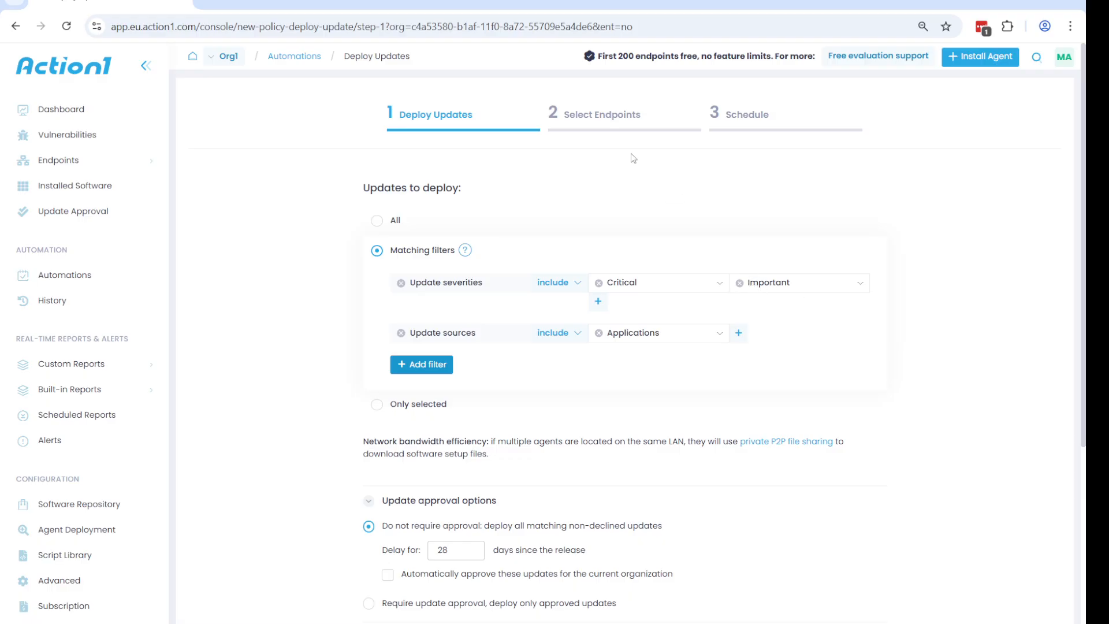
Step: In the endpoint selection step, add the entire endpoint group ex to the automation
{"action": "left_click", "coordinate": [606, 115]}
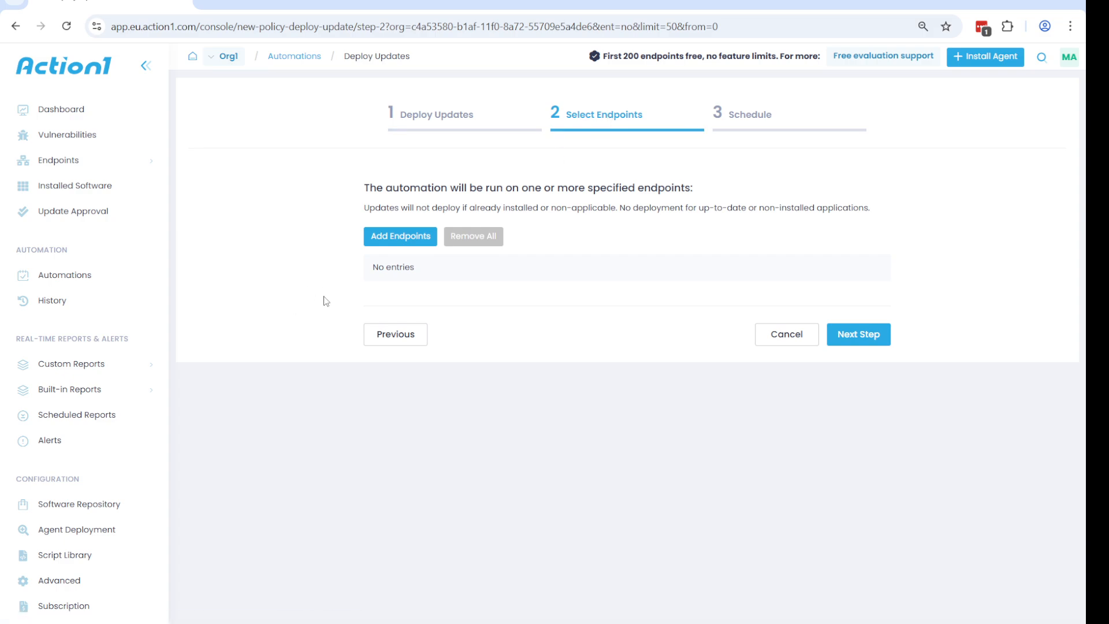
{"action": "left_click", "coordinate": [374, 241]}
{"action": "left_click", "coordinate": [464, 307]}
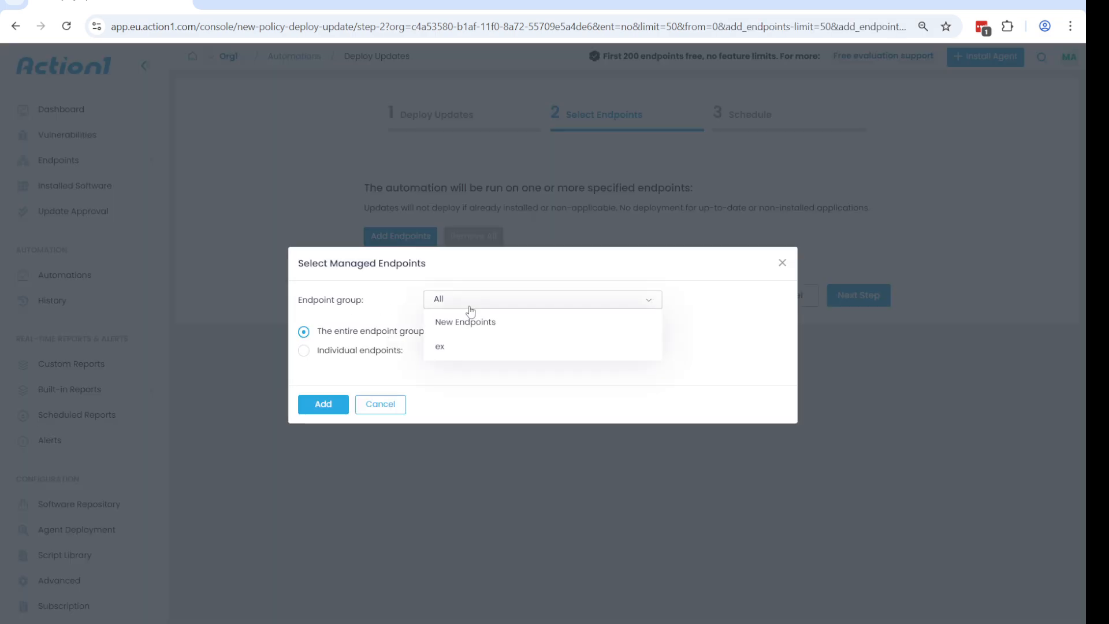
{"action": "left_click", "coordinate": [470, 348]}
{"action": "left_click", "coordinate": [325, 404]}
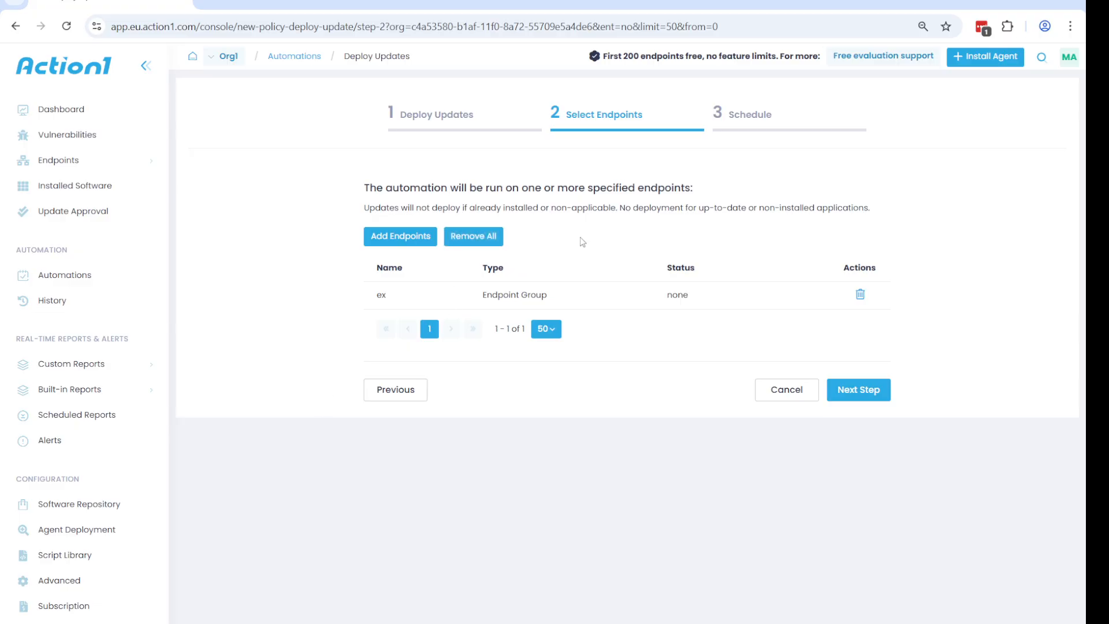
Step: Go to the Schedule step and set the automation to run every 24 hours
{"action": "left_click", "coordinate": [745, 121]}
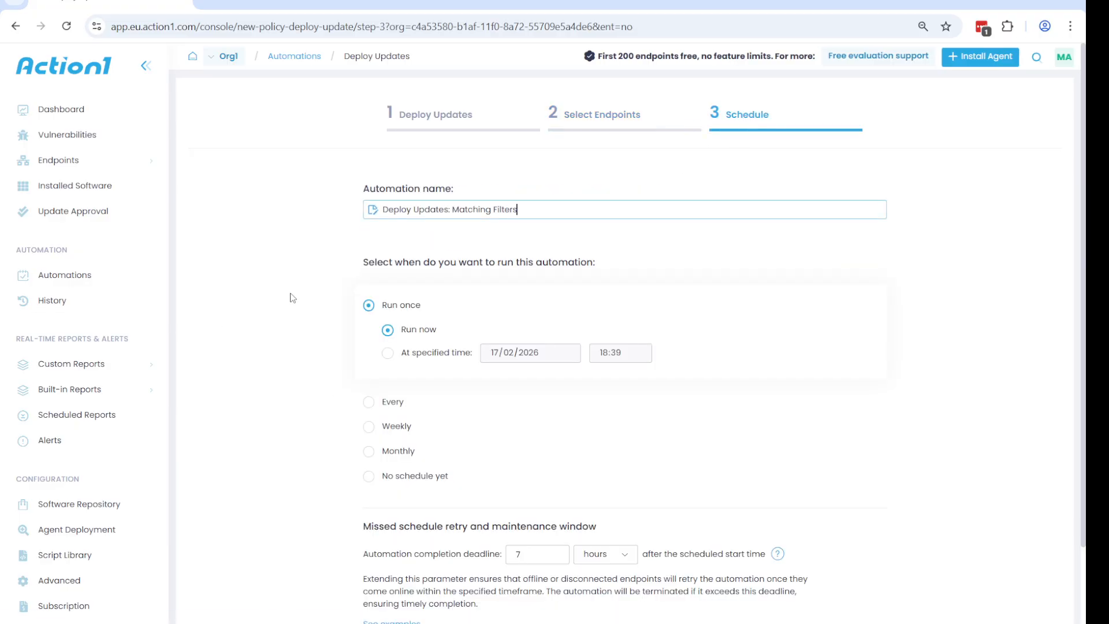
{"action": "scroll", "coordinate": [292, 297], "scroll_direction": "down", "scroll_amount": 2}
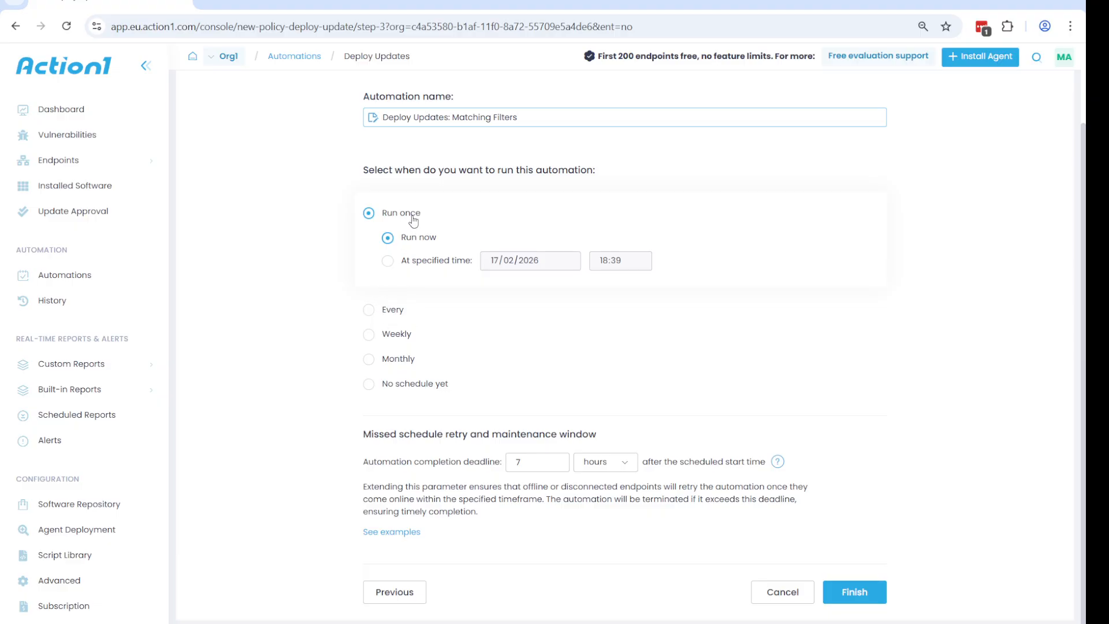
{"action": "left_click", "coordinate": [401, 316]}
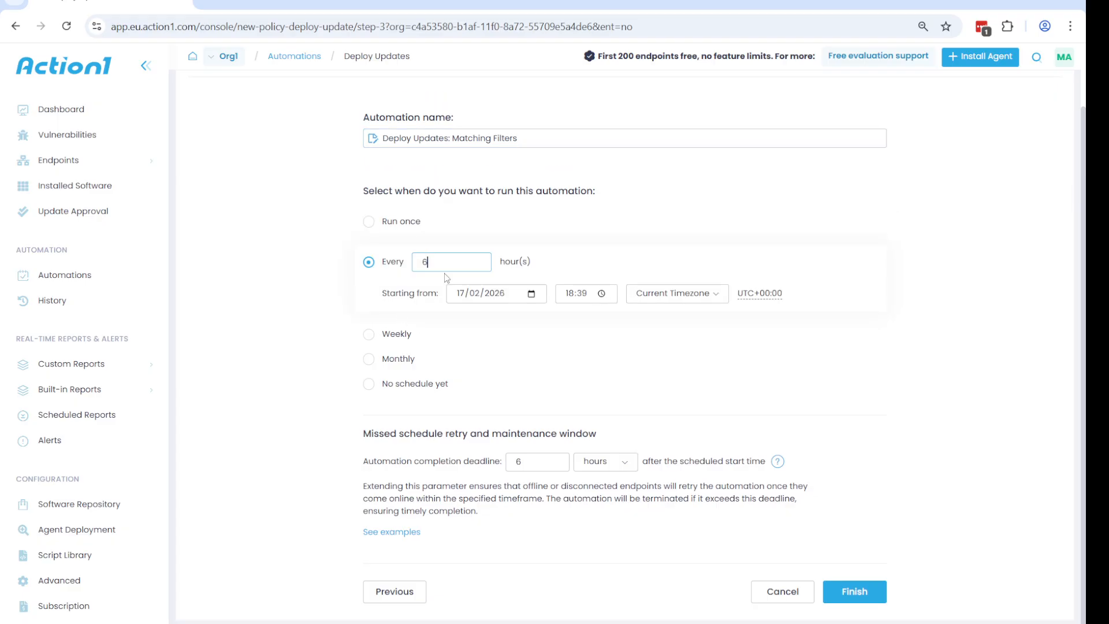
{"action": "key", "text": "BackSpace"}
{"action": "type", "text": "24"}
Step: Set a weekly schedule running on Monday, Wednesday and Friday
{"action": "left_click", "coordinate": [398, 335]}
{"action": "left_click", "coordinate": [474, 288]}
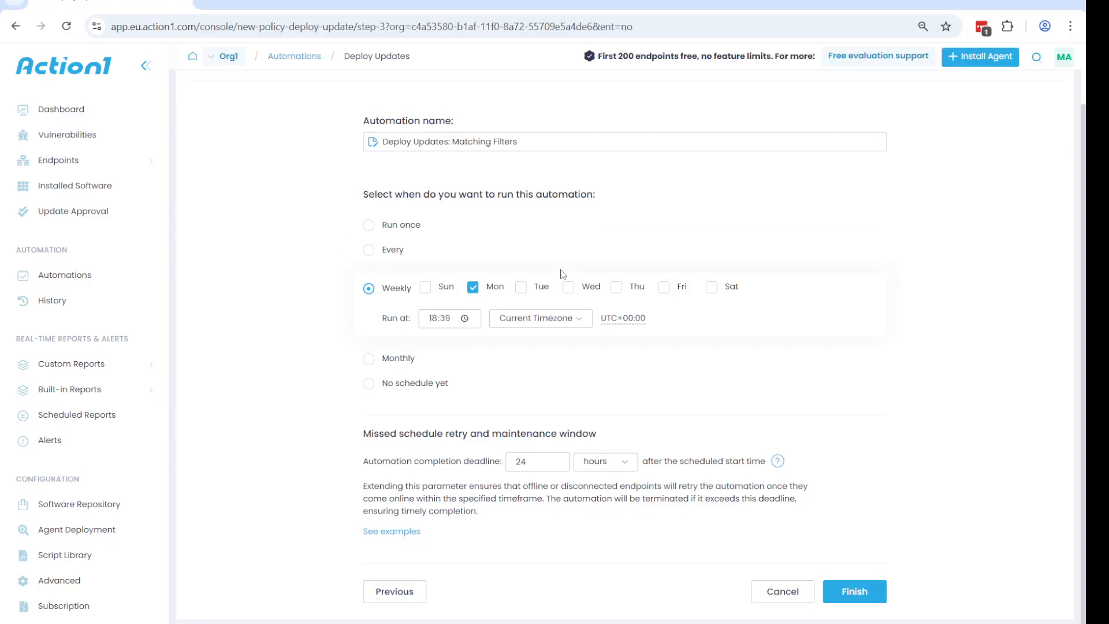
{"action": "left_click", "coordinate": [569, 287]}
{"action": "left_click", "coordinate": [664, 287]}
Step: Switch the schedule to monthly, running on the second Tuesday of every month
{"action": "left_click", "coordinate": [382, 359]}
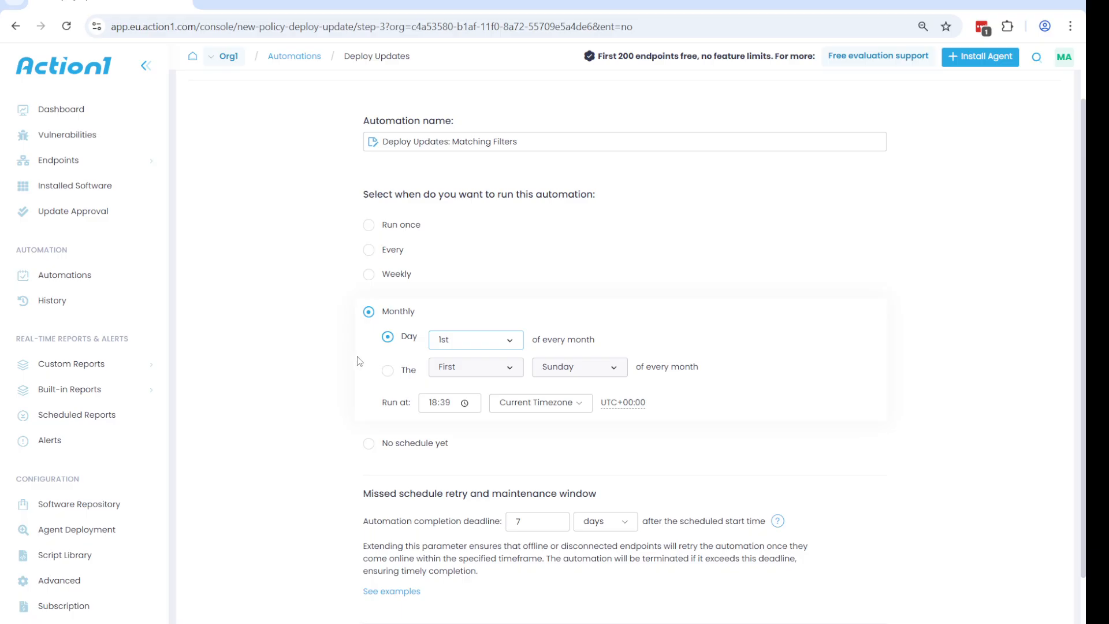
{"action": "left_click", "coordinate": [390, 371]}
{"action": "left_click", "coordinate": [482, 371]}
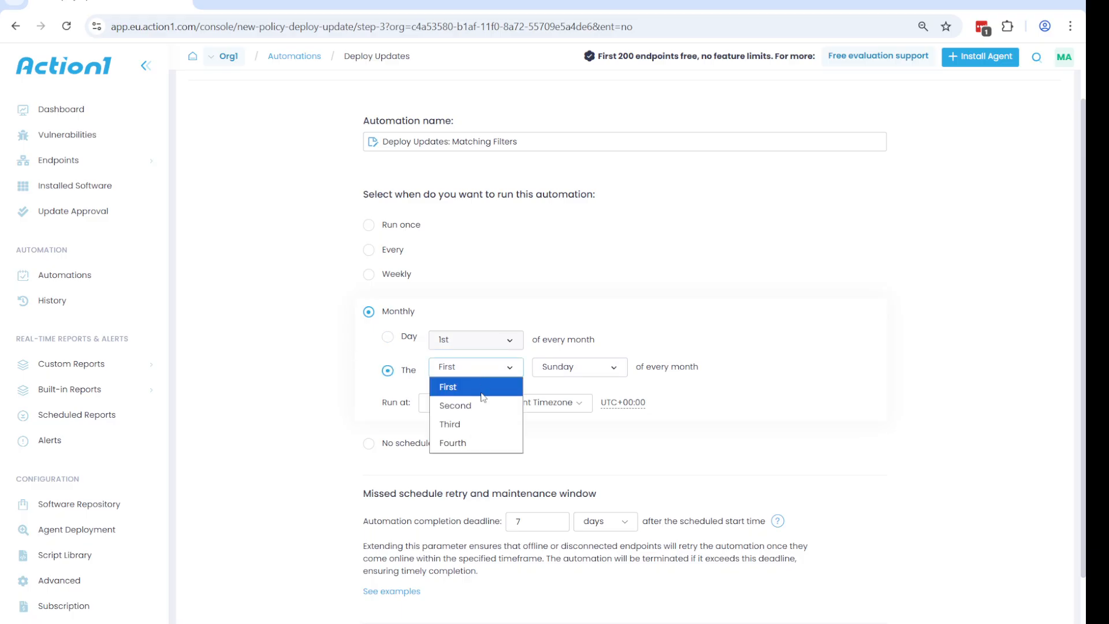
{"action": "left_click", "coordinate": [484, 403]}
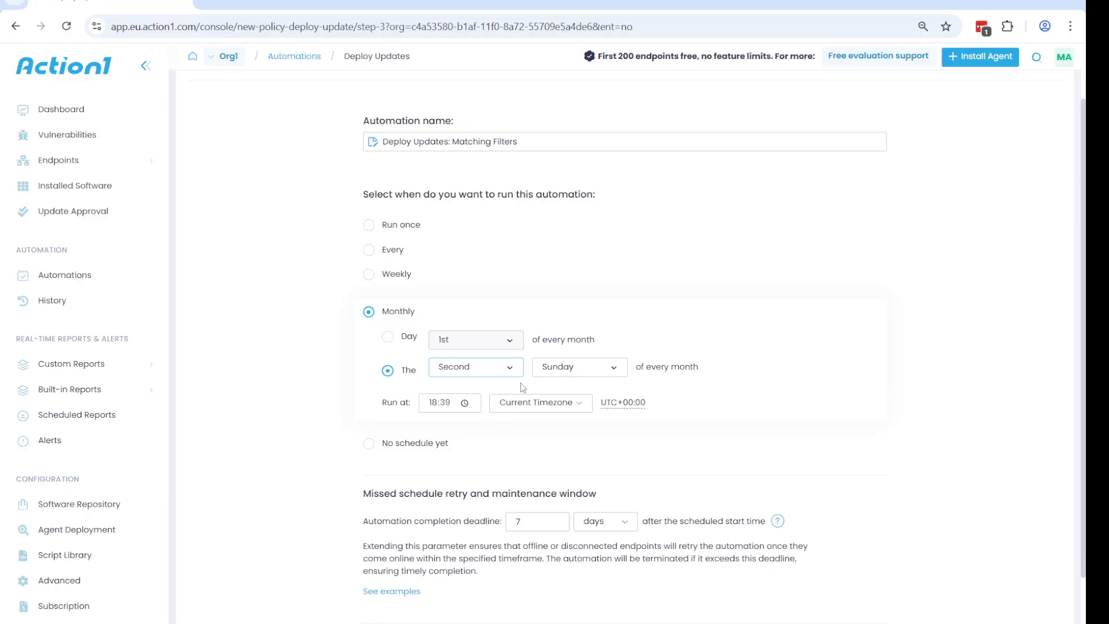
{"action": "left_click", "coordinate": [572, 370]}
{"action": "left_click", "coordinate": [583, 424]}
{"action": "scroll", "coordinate": [255, 384], "scroll_direction": "down", "scroll_amount": 1}
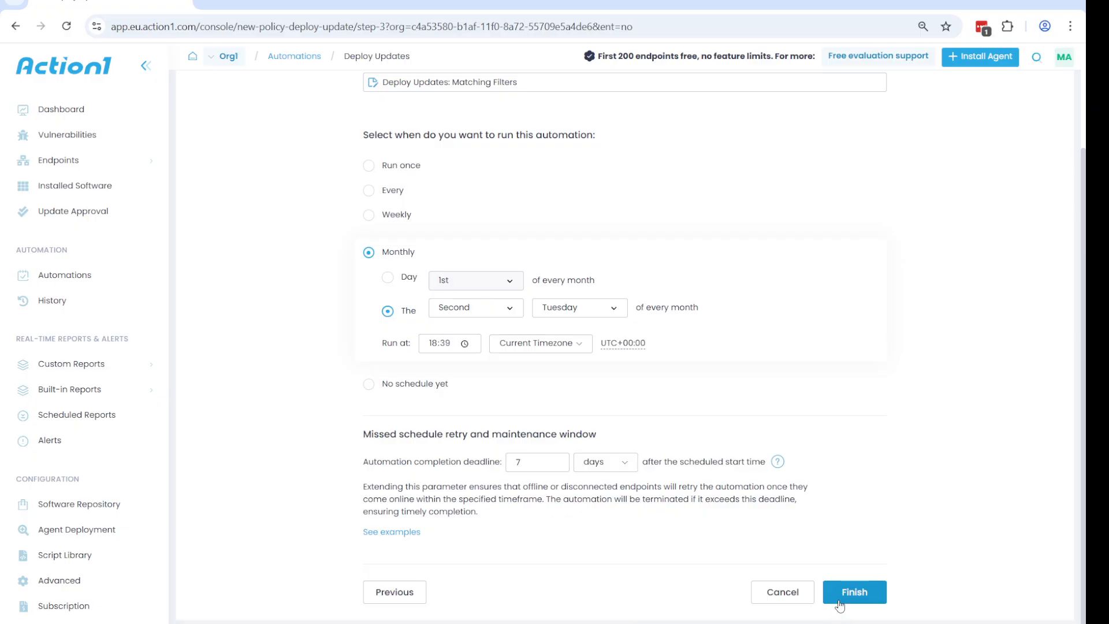
Step: Open the Vulnerabilities page and sort the list by CISA KEV so listed vulnerabilities come first
{"action": "left_click", "coordinate": [99, 148]}
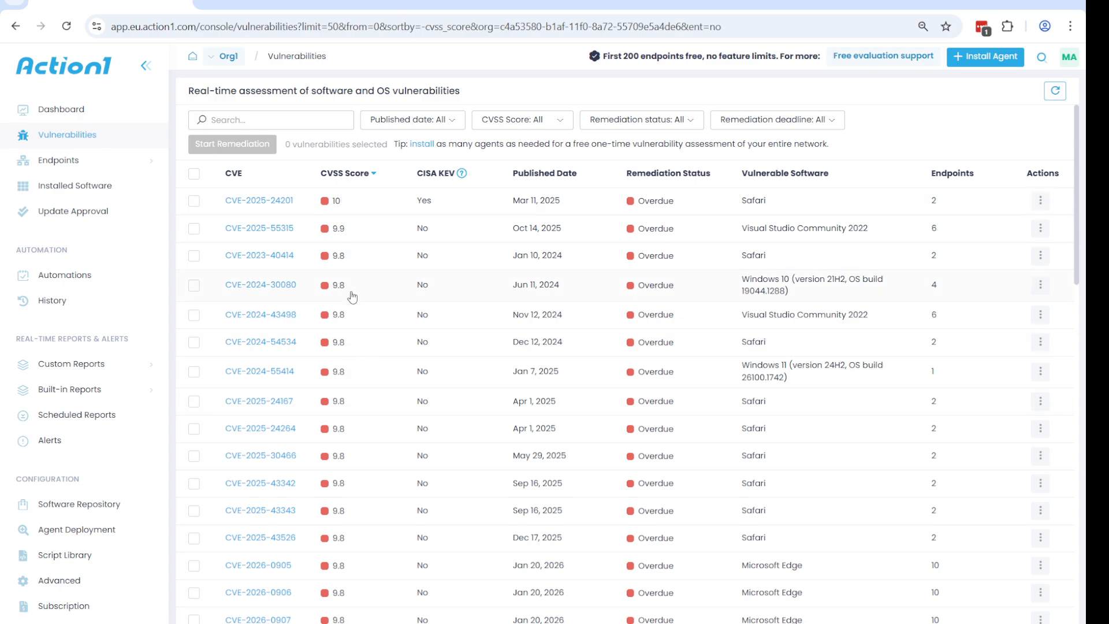
{"action": "left_click", "coordinate": [432, 179]}
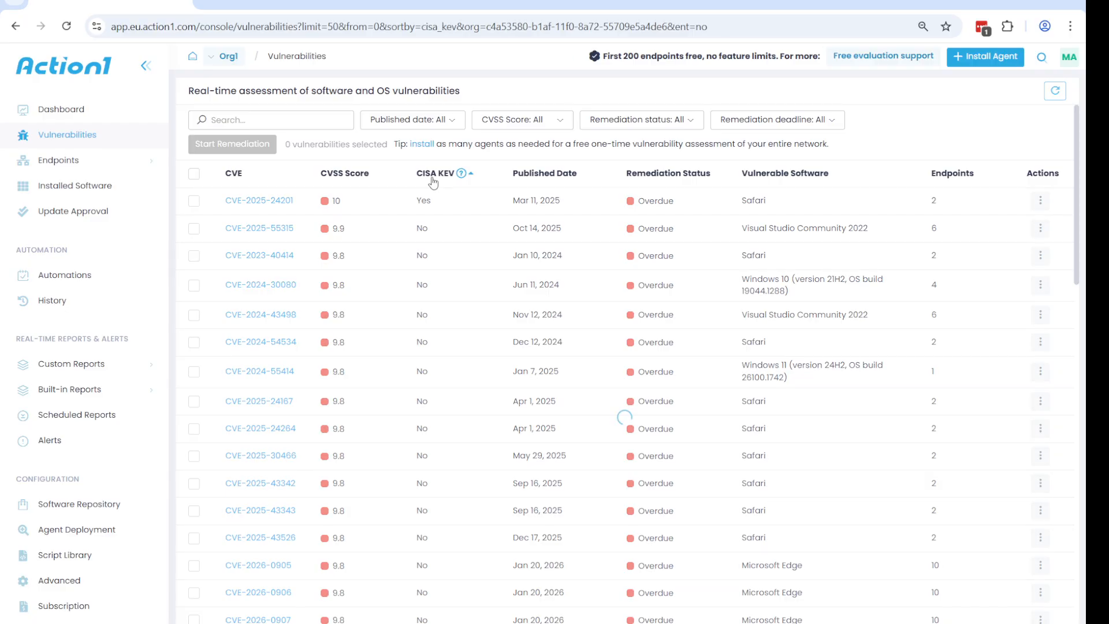
{"action": "left_click", "coordinate": [434, 180]}
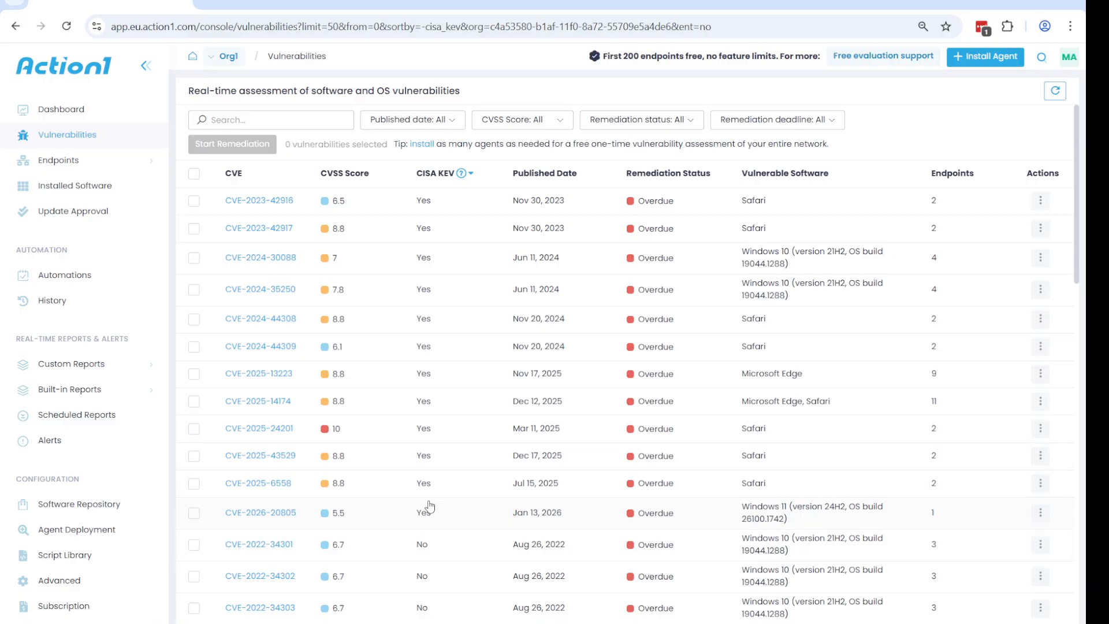
Step: Select CVE-2024-30088, CVE-2024-35250, CVE-2025-13223, CVE-2025-14174 and CVE-2026-20805, then start remediation for them
{"action": "left_click_drag", "start_coordinate": [350, 514], "coordinate": [333, 514]}
{"action": "left_click_drag", "start_coordinate": [434, 516], "coordinate": [414, 515]}
{"action": "left_click", "coordinate": [194, 259]}
{"action": "left_click", "coordinate": [194, 290]}
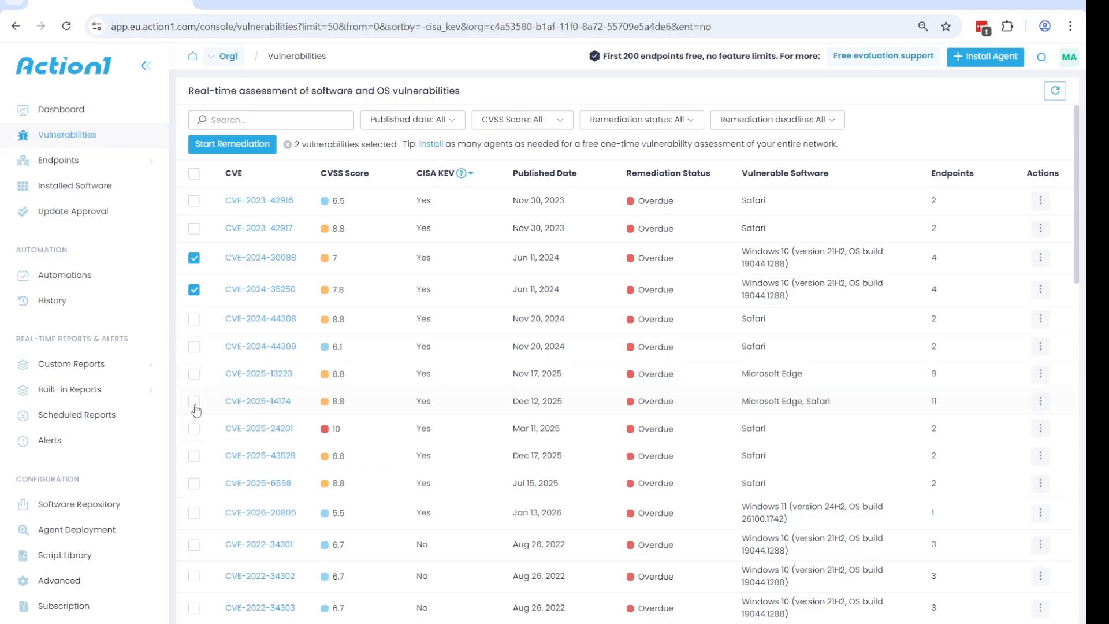
{"action": "left_click", "coordinate": [194, 373]}
{"action": "left_click", "coordinate": [194, 401]}
{"action": "left_click", "coordinate": [194, 513]}
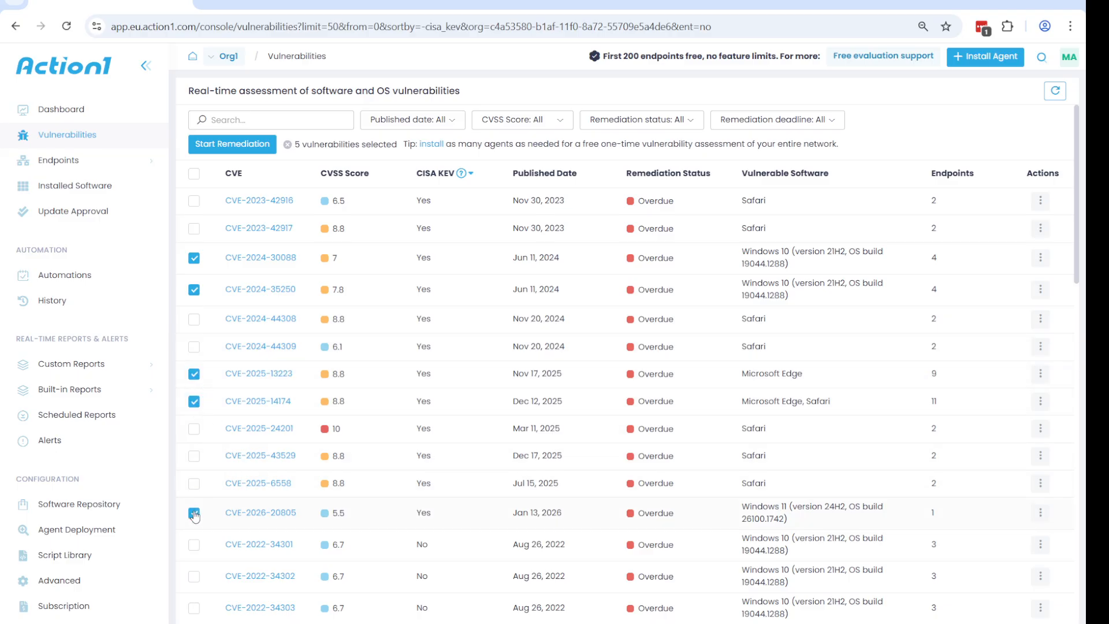
{"action": "left_click", "coordinate": [246, 145]}
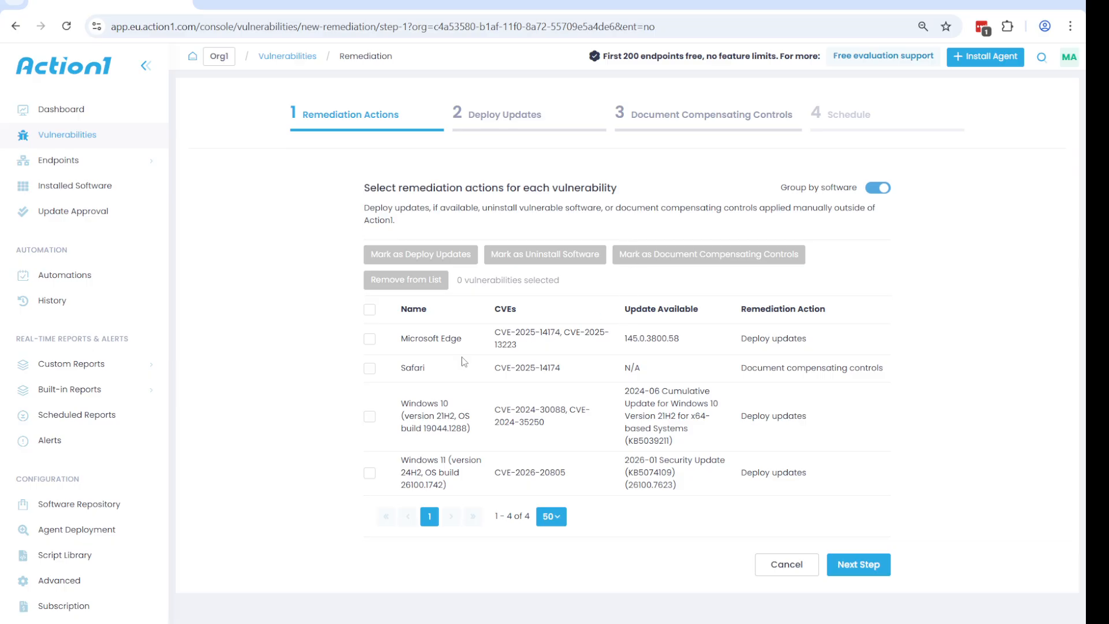
Step: Select all four software entries in the remediation actions list and continue through the Deploy Updates step
{"action": "left_click", "coordinate": [369, 339]}
{"action": "left_click", "coordinate": [370, 415]}
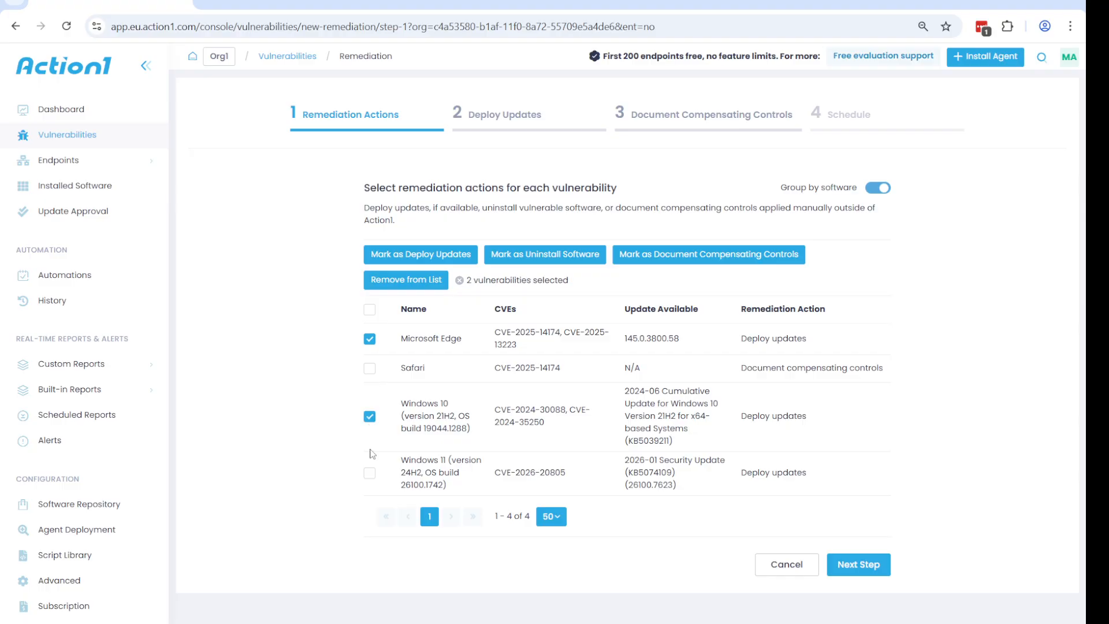
{"action": "left_click", "coordinate": [370, 473]}
{"action": "left_click", "coordinate": [370, 368]}
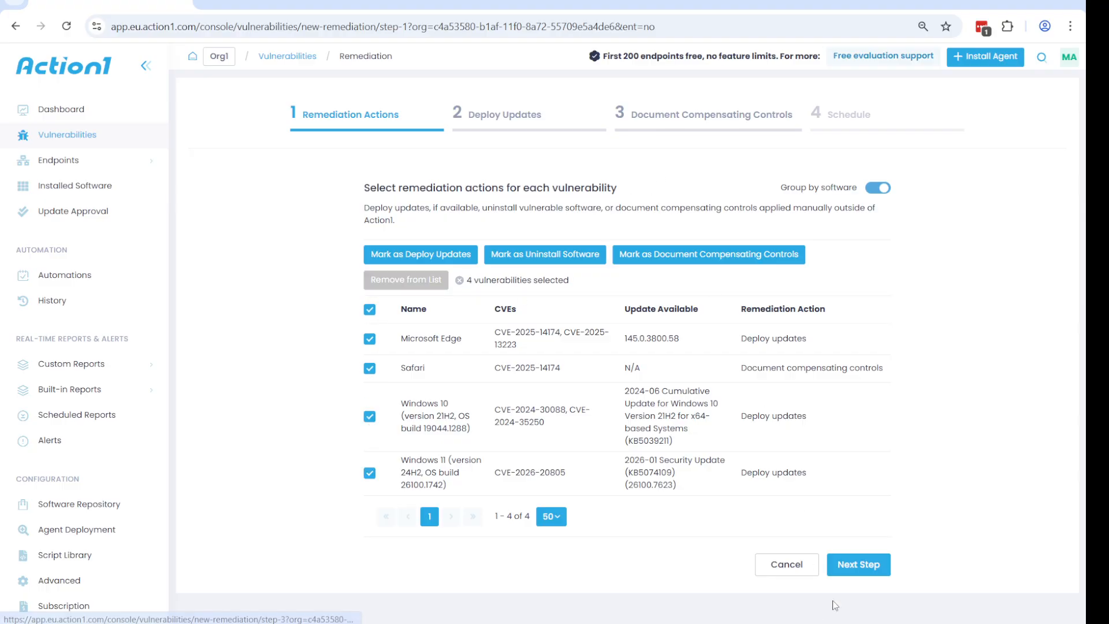
{"action": "left_click", "coordinate": [857, 565]}
{"action": "left_click", "coordinate": [855, 422]}
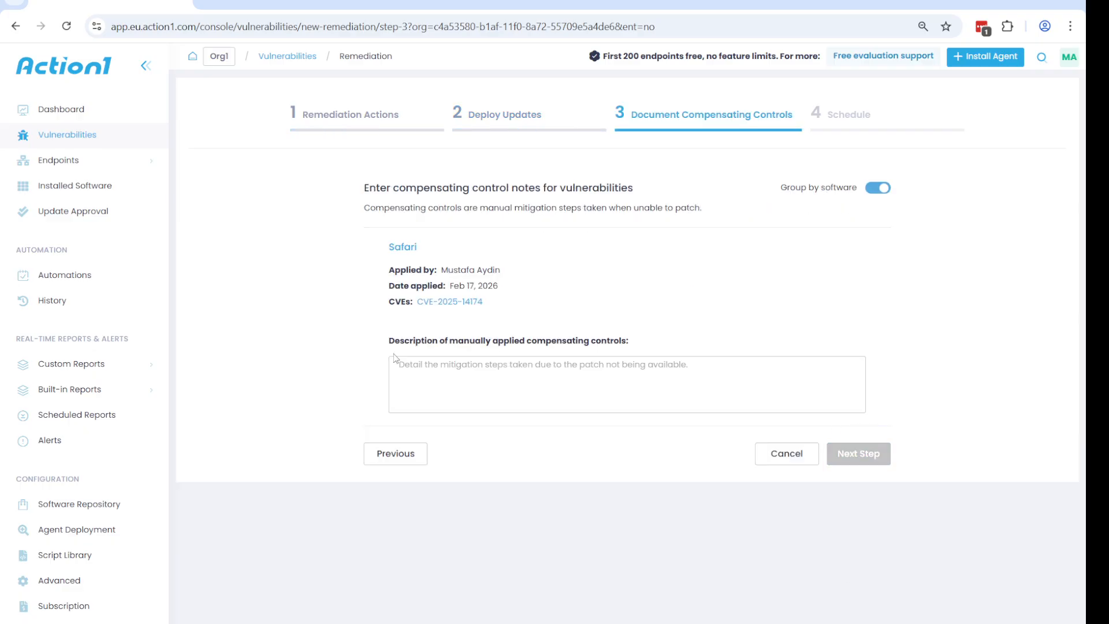
Step: Enter sss as the Safari compensating controls description and proceed to the Schedule step
{"action": "left_click", "coordinate": [445, 363]}
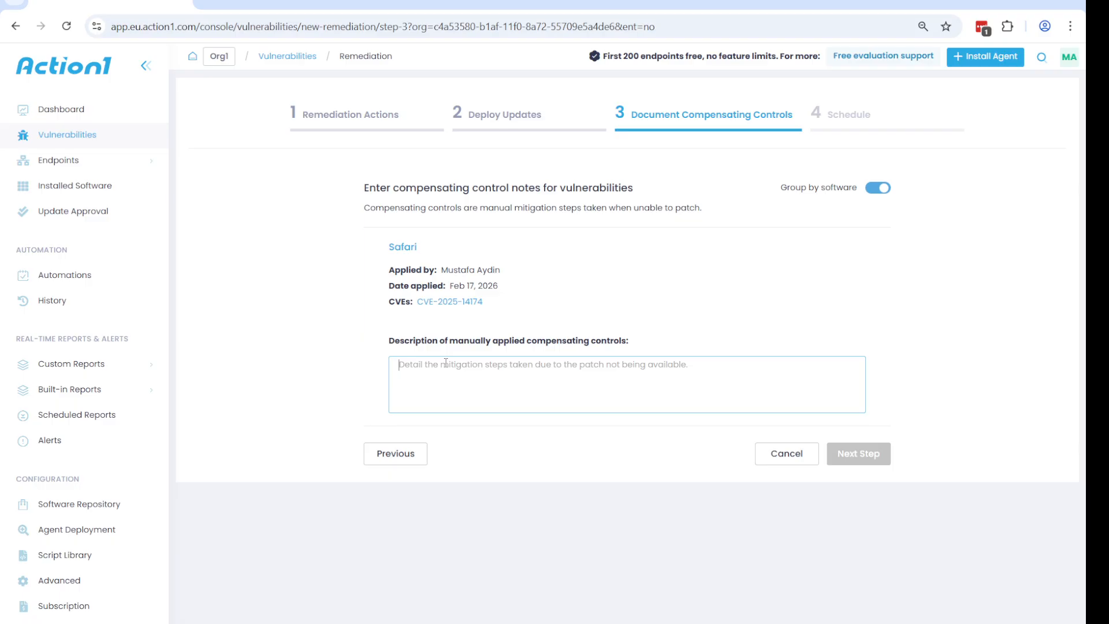
{"action": "type", "text": "sss"}
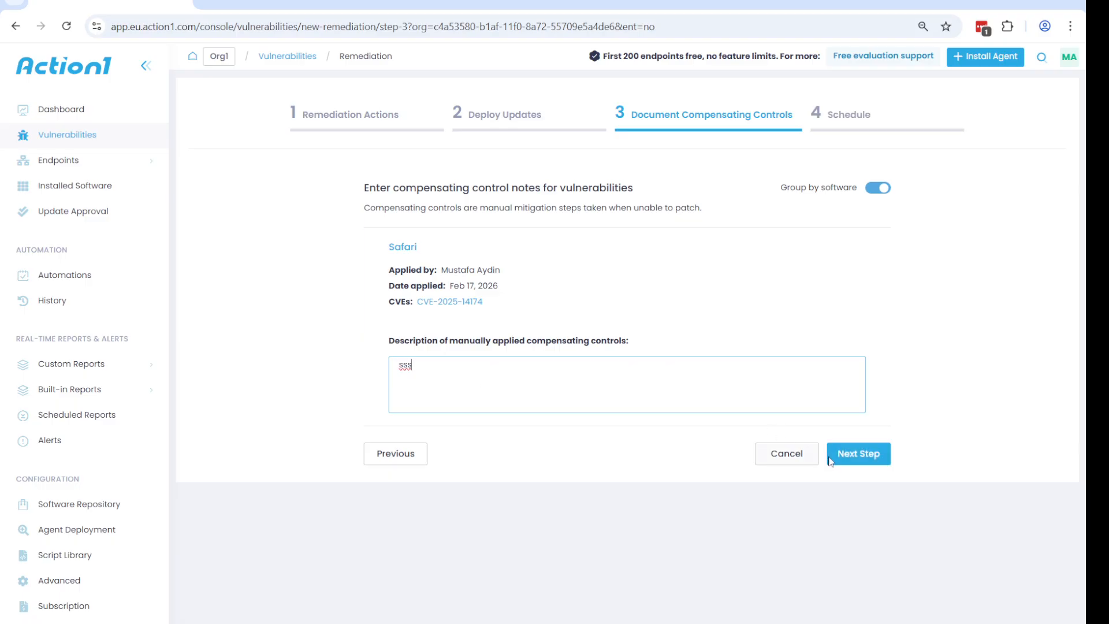
{"action": "left_click", "coordinate": [837, 451]}
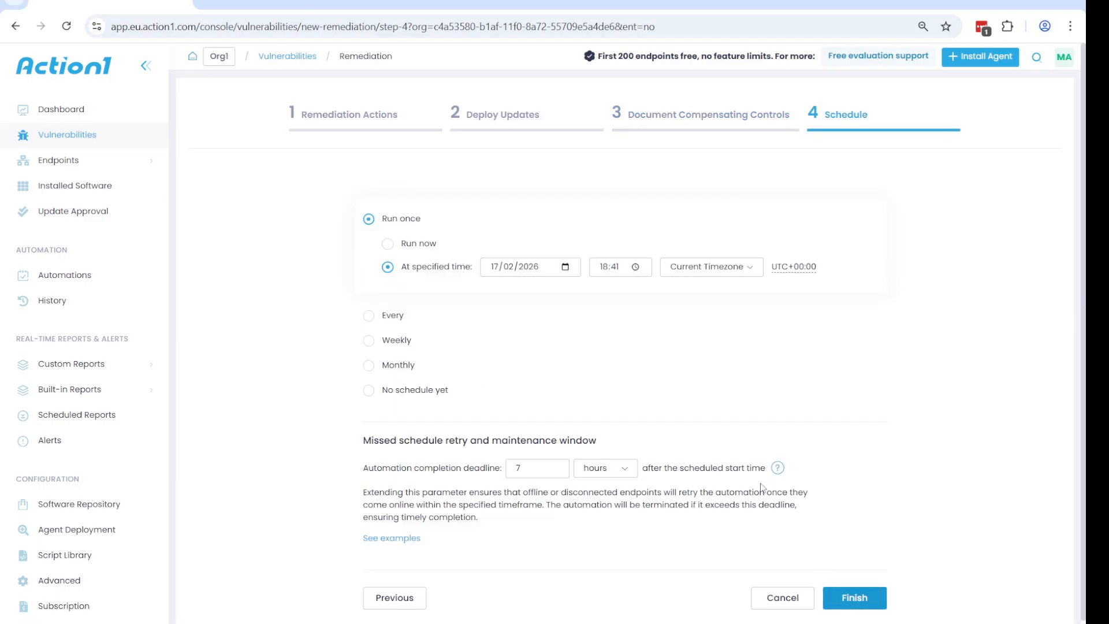